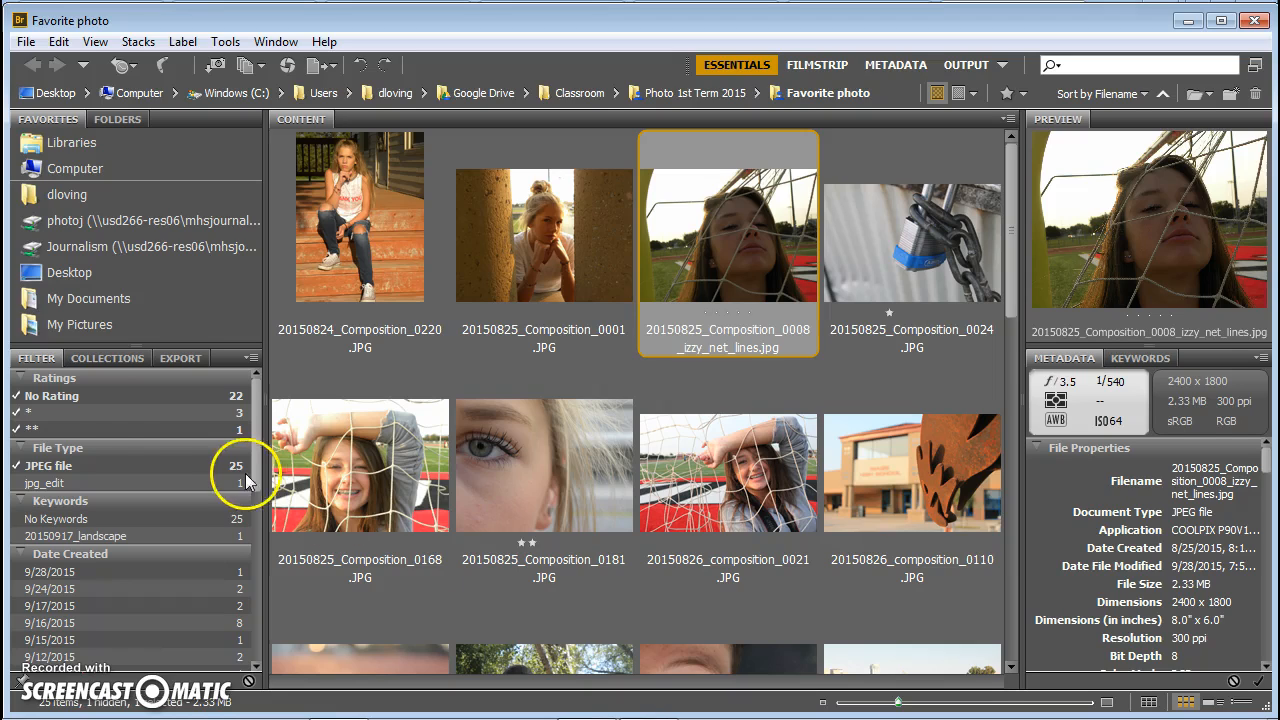
# Step: Turn off the No Rating, one-star and two-star filters for the photo list
pyautogui.click(45, 412)
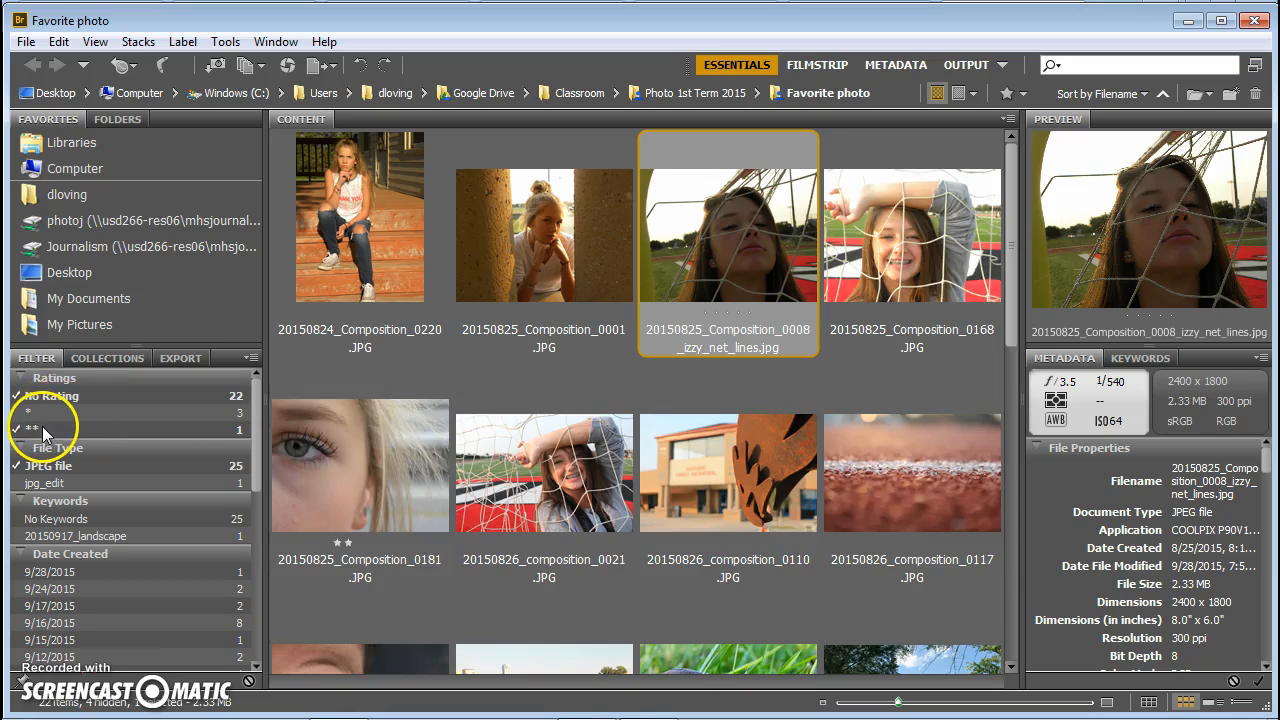
pyautogui.click(46, 427)
pyautogui.click(44, 396)
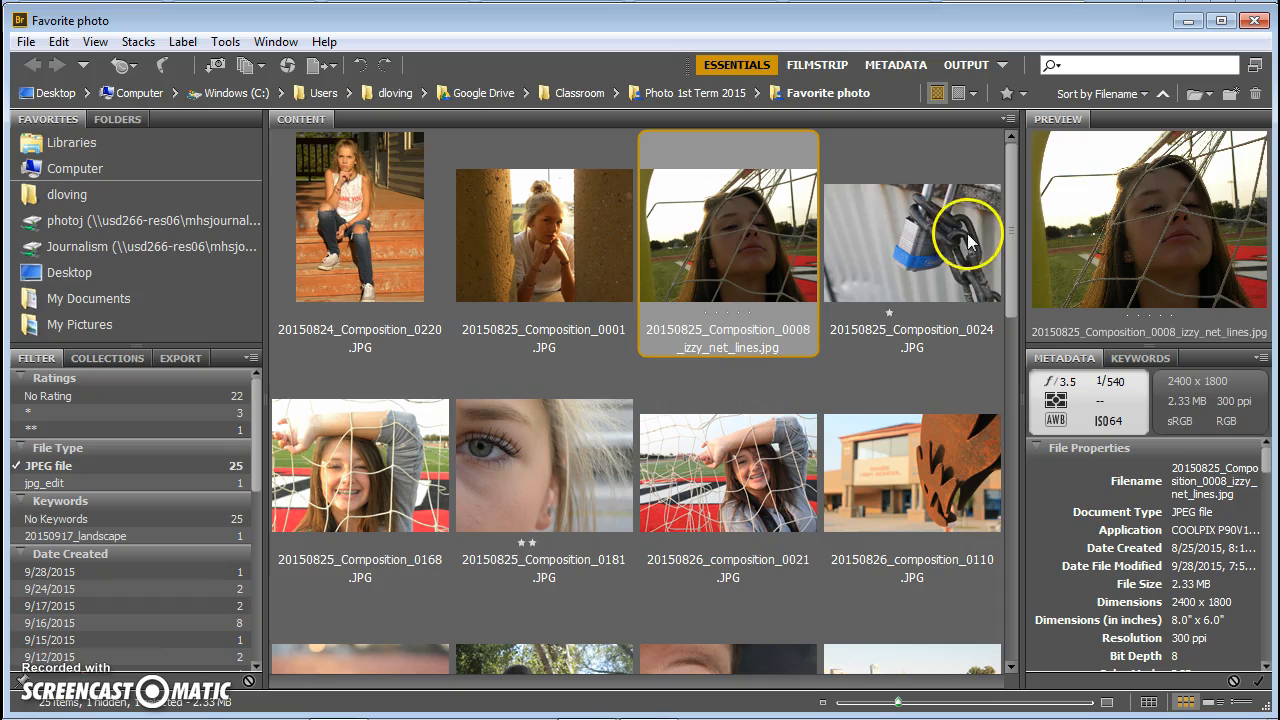
pyautogui.moveTo(1012, 183); pyautogui.dragTo(1001, 132)
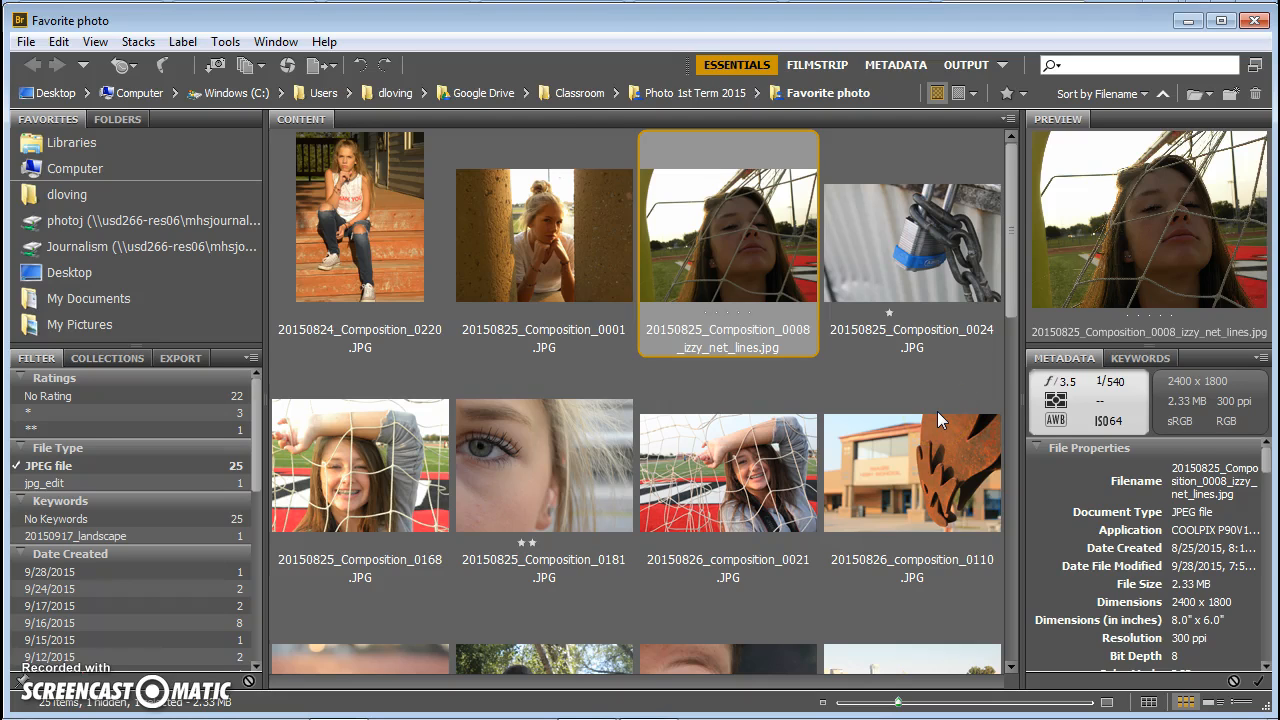
# Step: Select 20150824_Composition_0220.JPG and examine its exposure settings and file properties
pyautogui.click(330, 218)
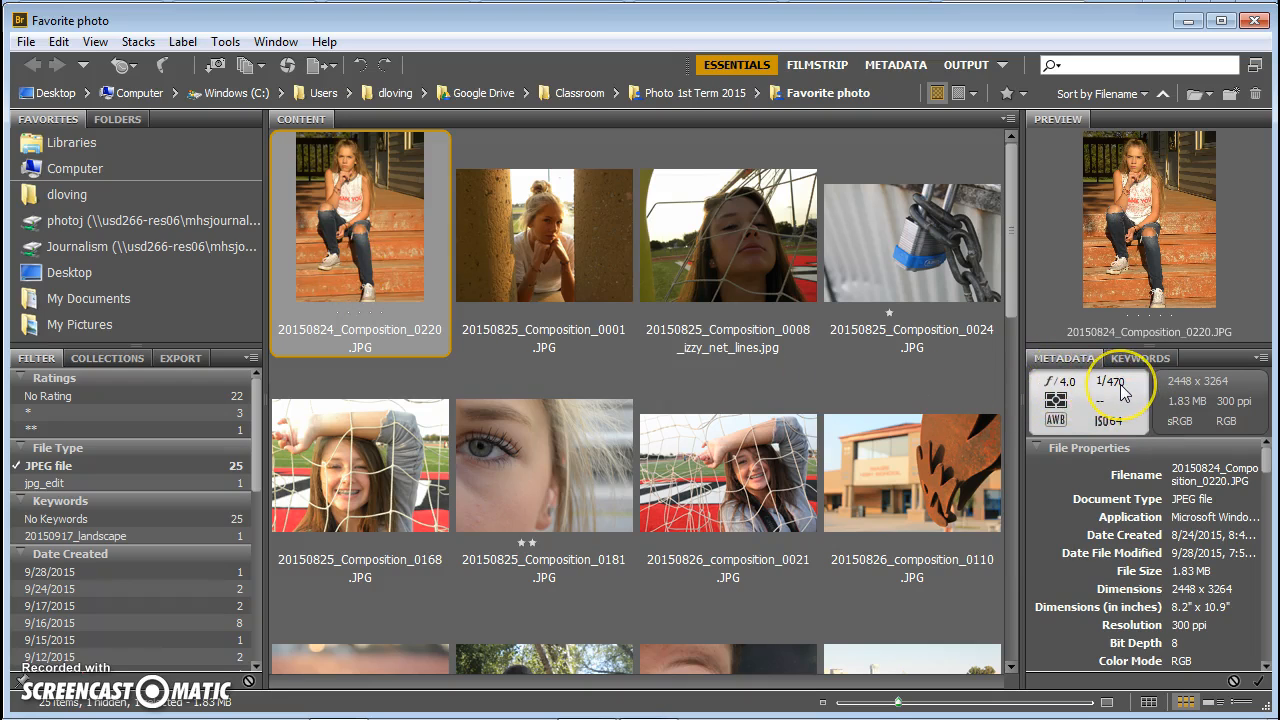
pyautogui.click(1110, 423)
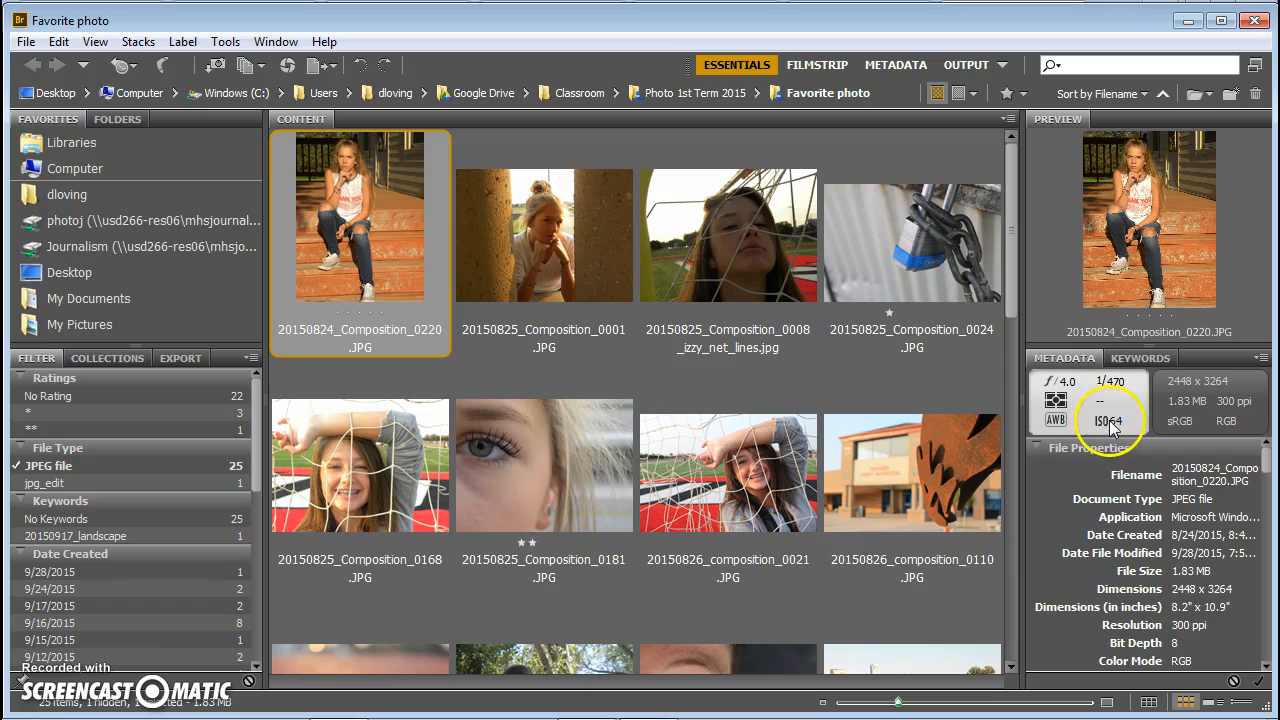
pyautogui.click(1057, 421)
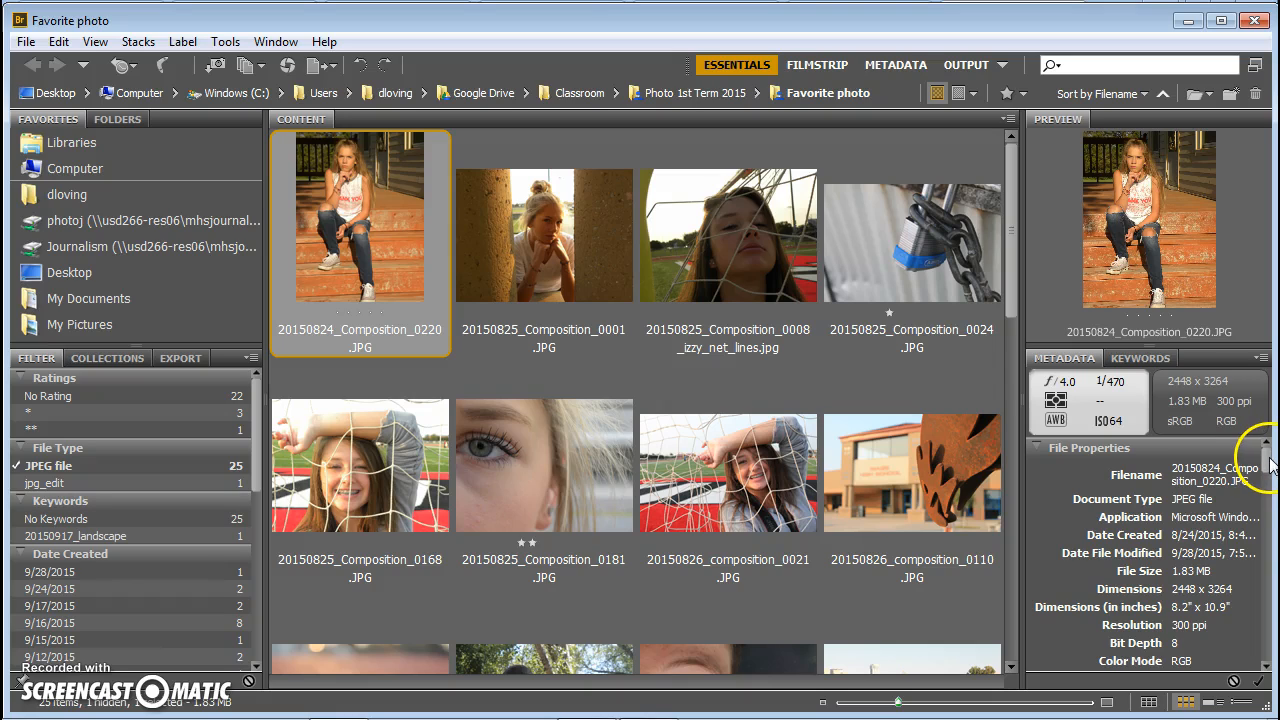
pyautogui.scroll(-2, 1270, 465)
pyautogui.scroll(1, 1270, 468)
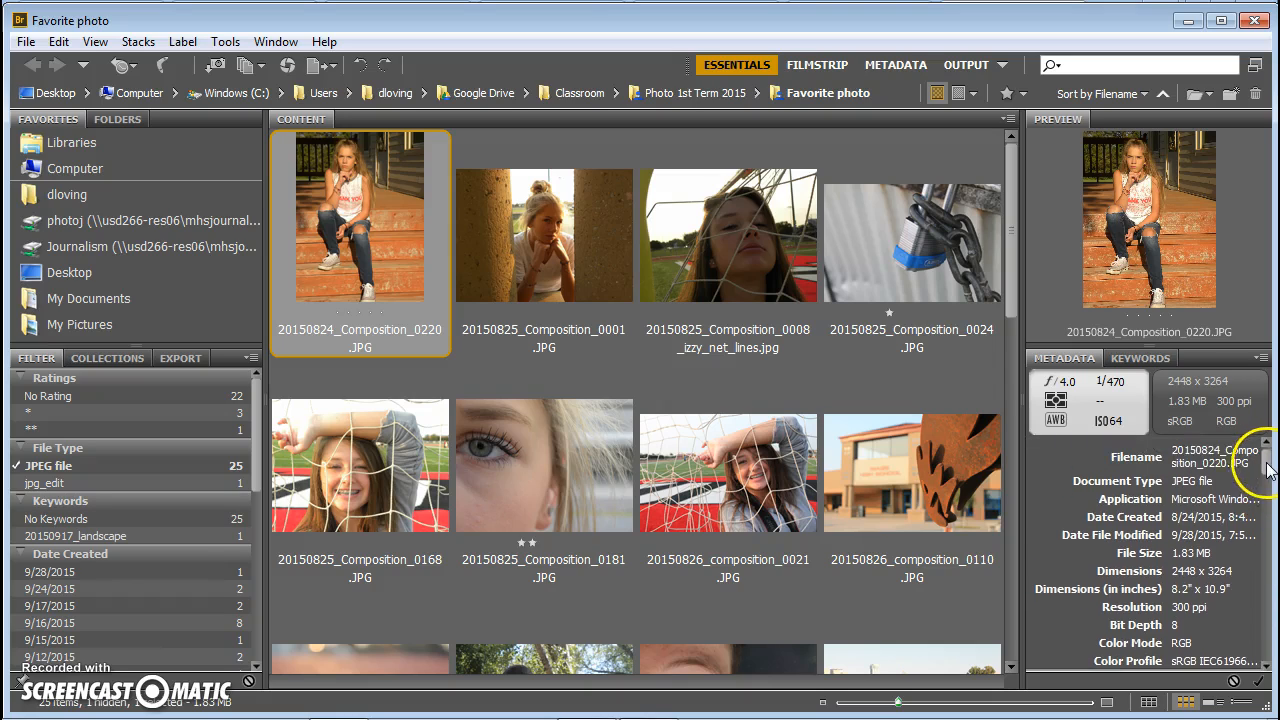
pyautogui.scroll(-2, 1268, 465)
pyautogui.scroll(3, 1268, 460)
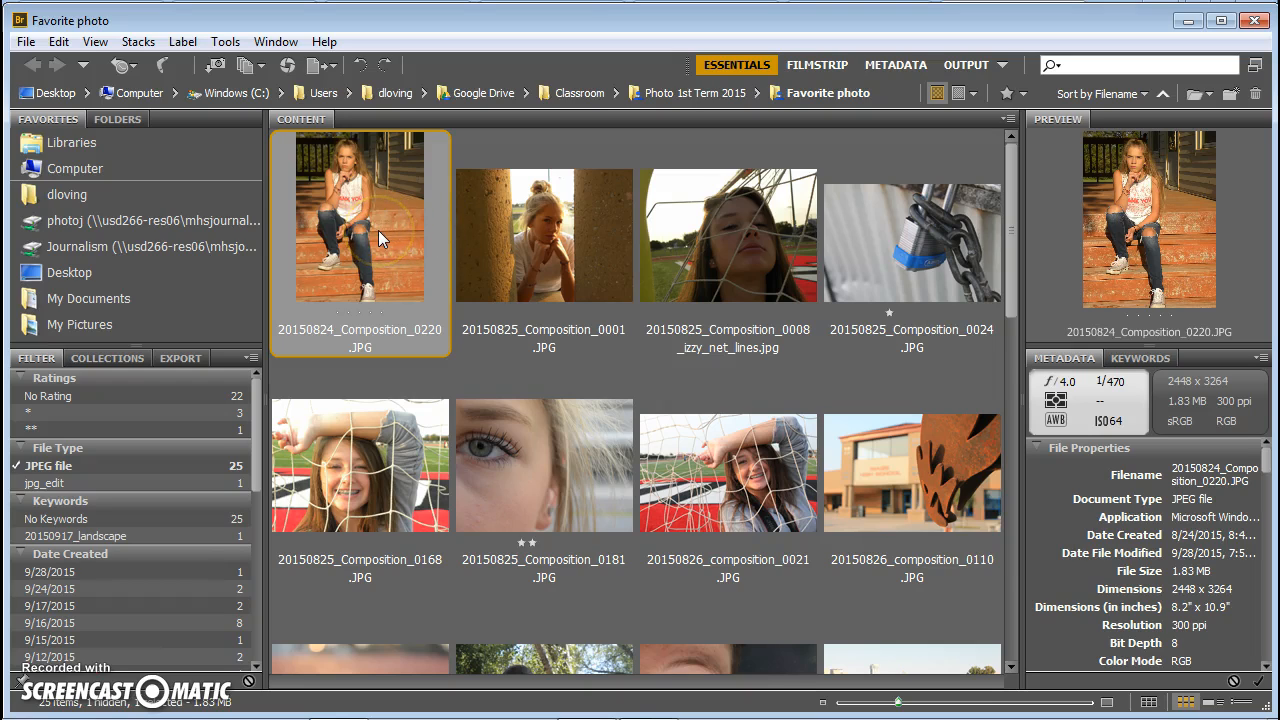
# Step: Try different thumbnail sizes for the folder, ending with one large photo per row
pyautogui.click(581, 258)
pyautogui.hotkey('ctrl', '+')
pyautogui.hotkey('ctrl', '+')
pyautogui.hotkey('ctrl', '+')
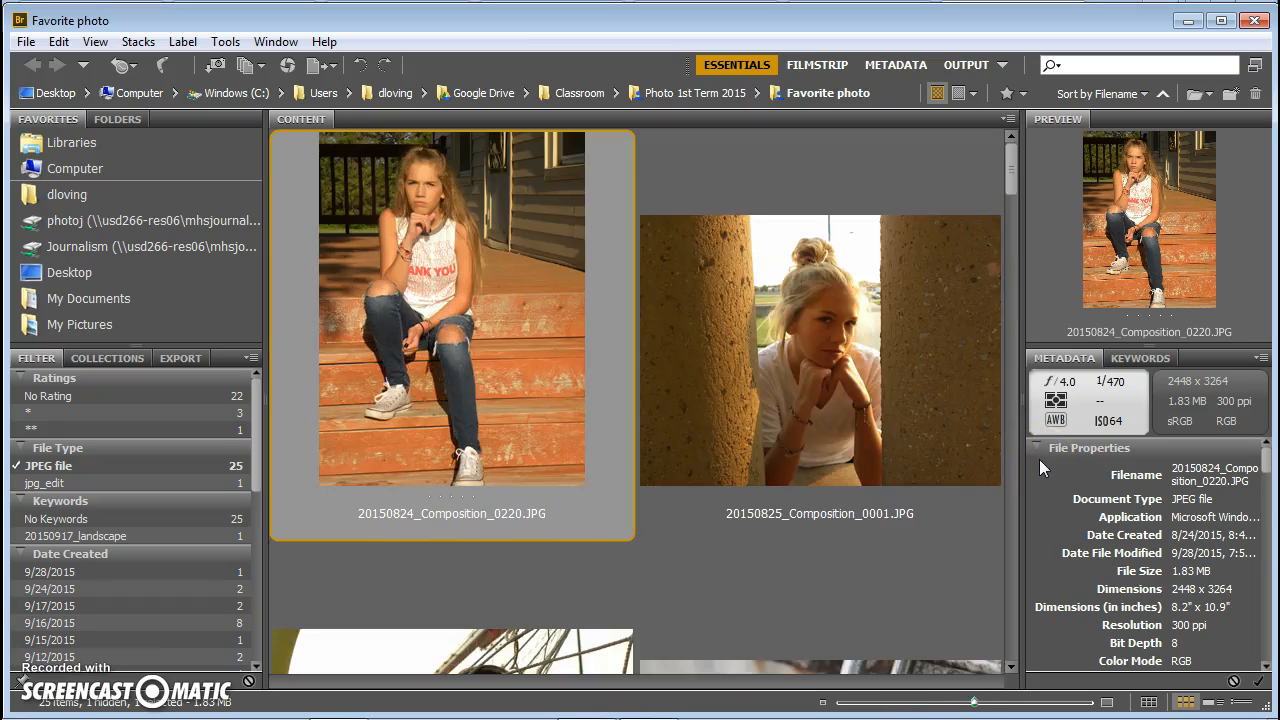
pyautogui.hotkey('ctrl', '-')
pyautogui.hotkey('ctrl', '-')
pyautogui.hotkey('ctrl', '-')
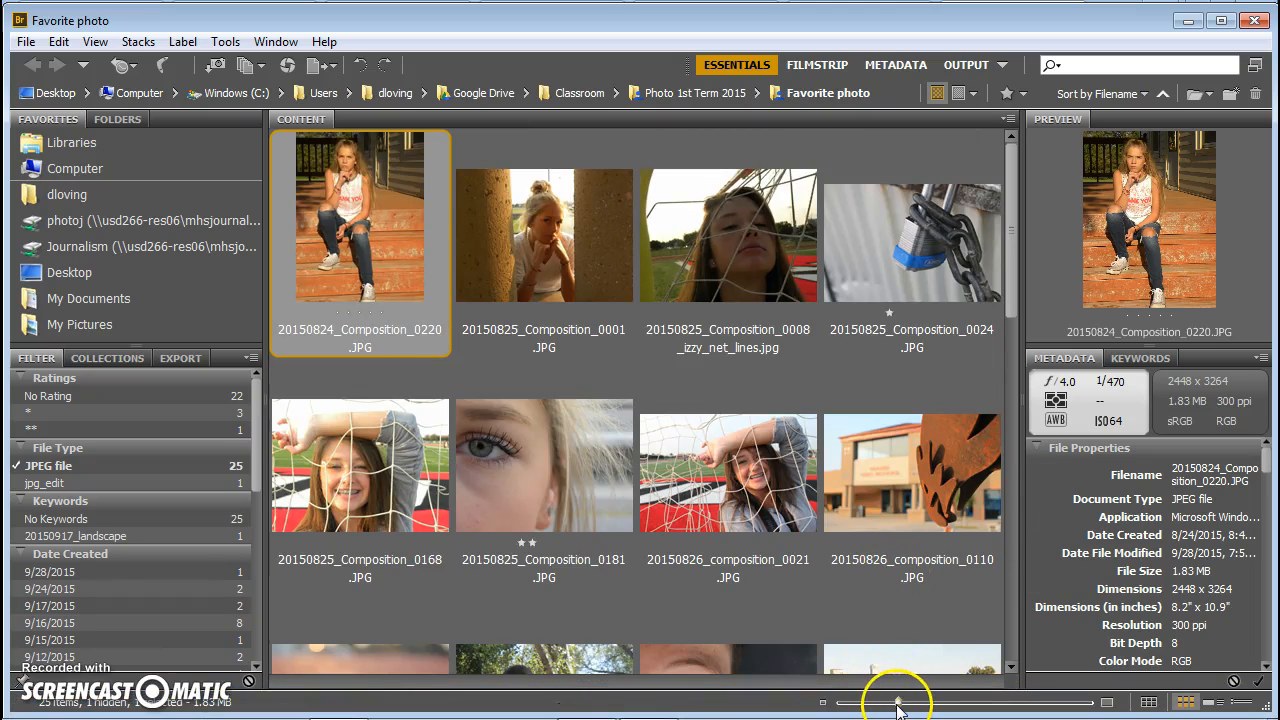
pyautogui.moveTo(897, 702); pyautogui.dragTo(986, 690)
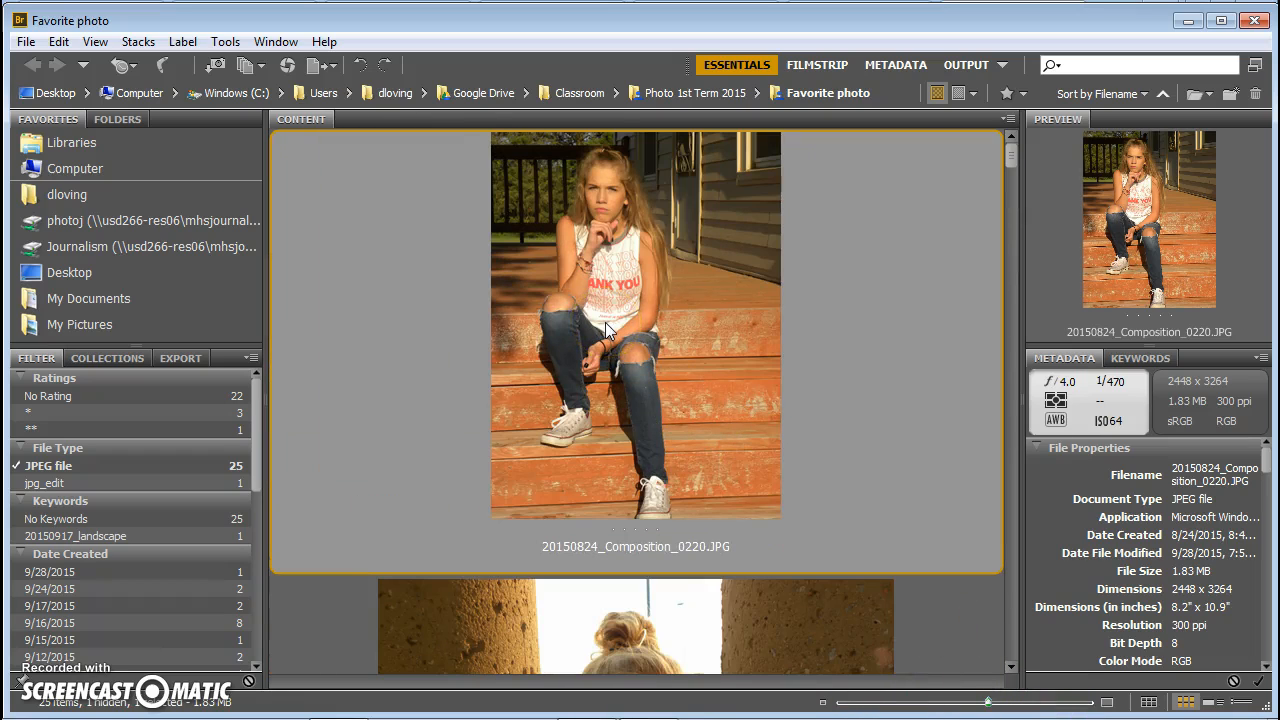
# Step: View 20150824_Composition_0220.JPG full screen and go forward through the photos to the close-up of the boy's eye and ear
pyautogui.press('space')
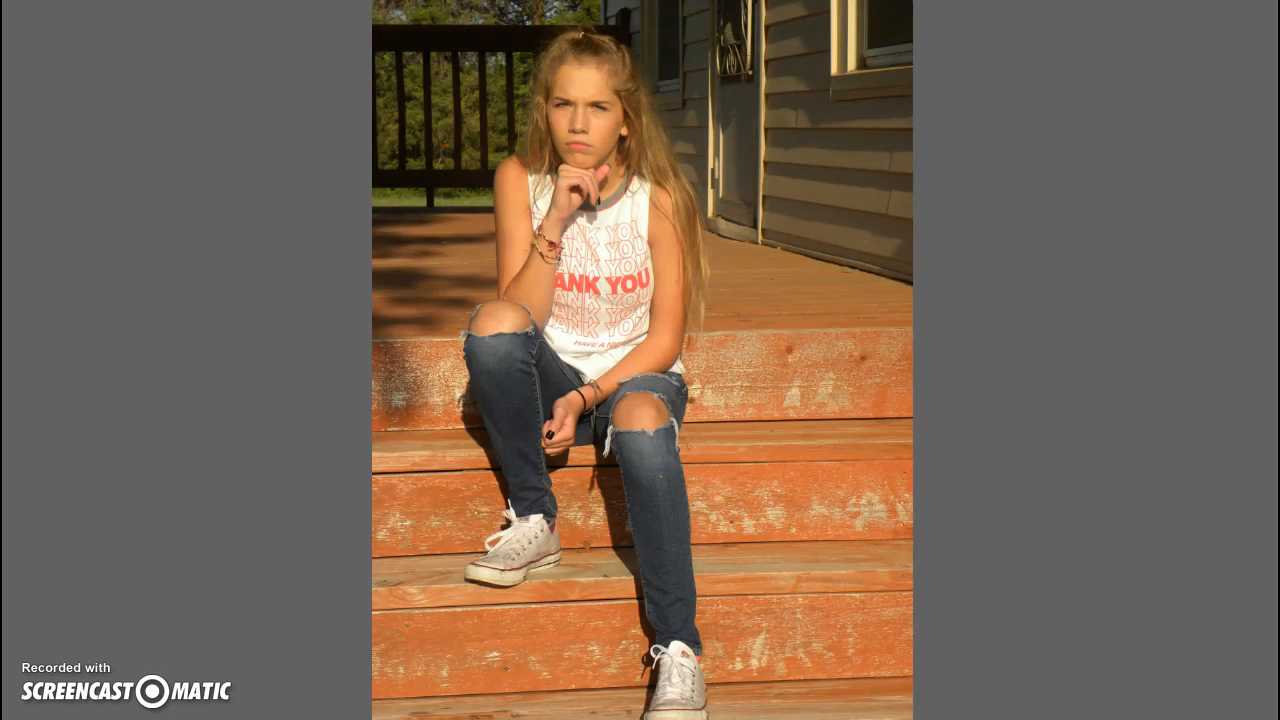
pyautogui.press('Right')
pyautogui.press('Right')
pyautogui.press('Right')
pyautogui.press('Right')
pyautogui.press('Right')
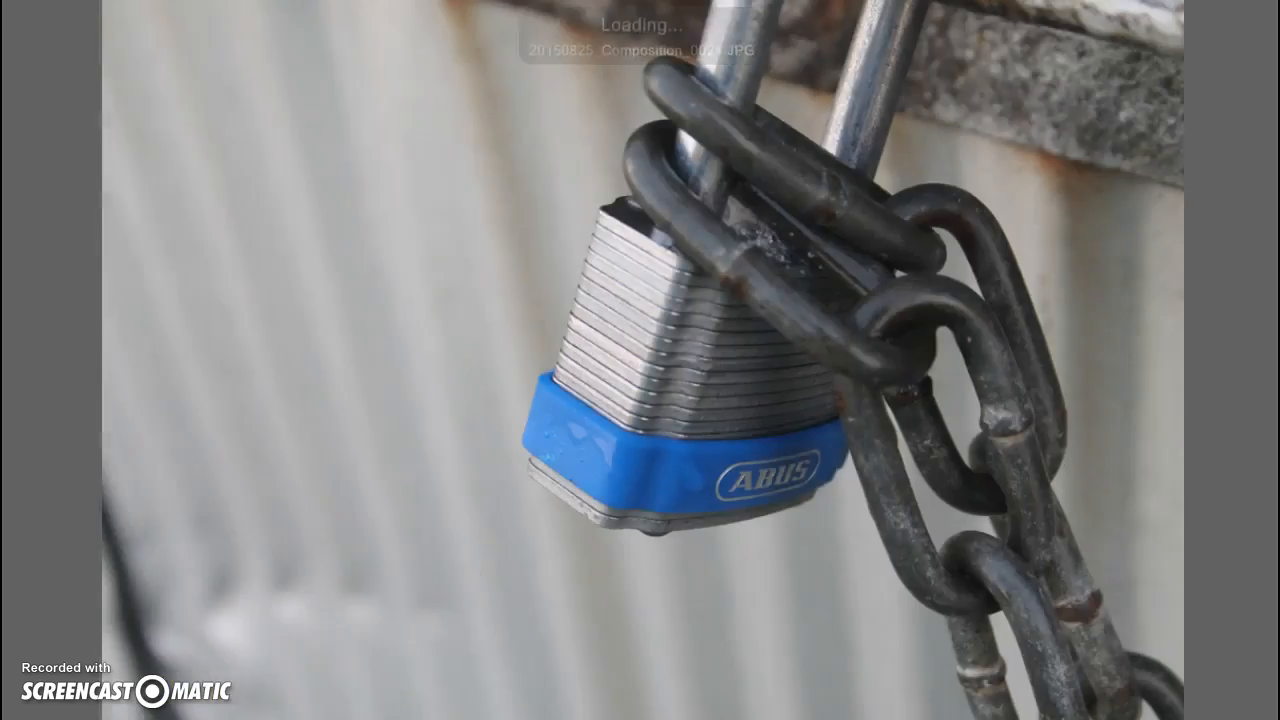
pyautogui.press('Right')
pyautogui.press('Right')
pyautogui.press('Right')
pyautogui.press('Right')
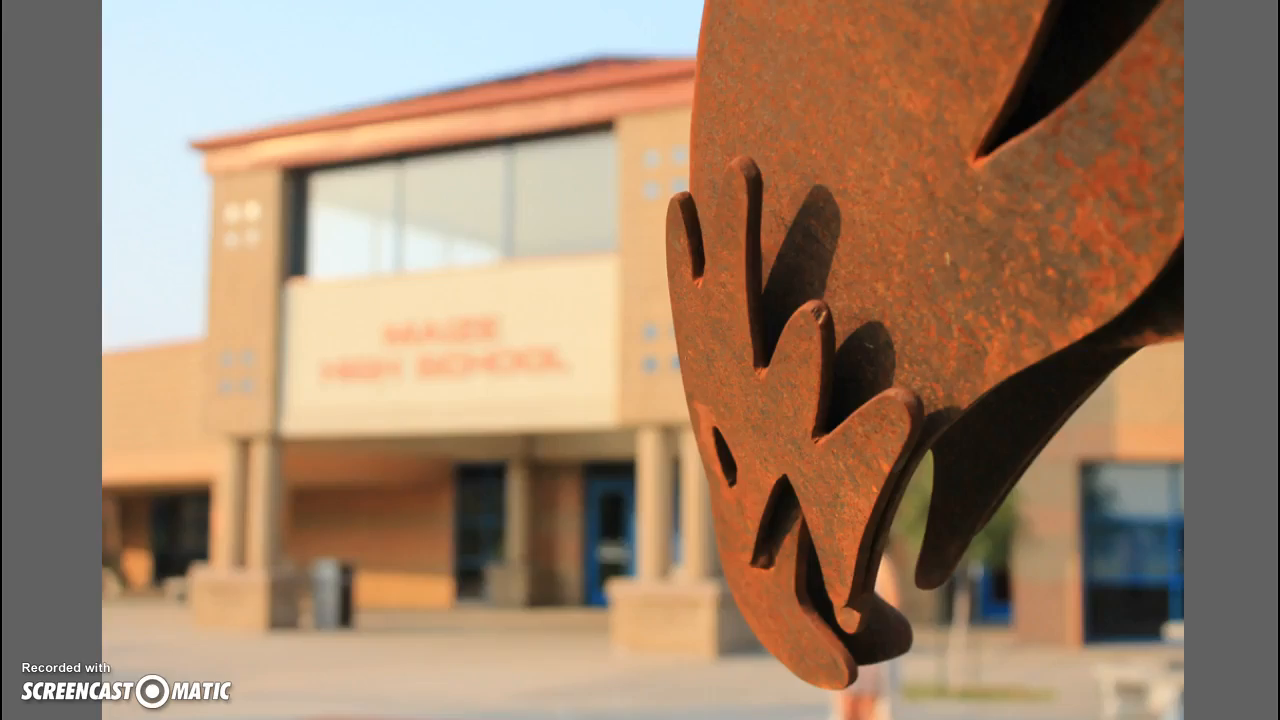
pyautogui.press('Right')
pyautogui.press('Right')
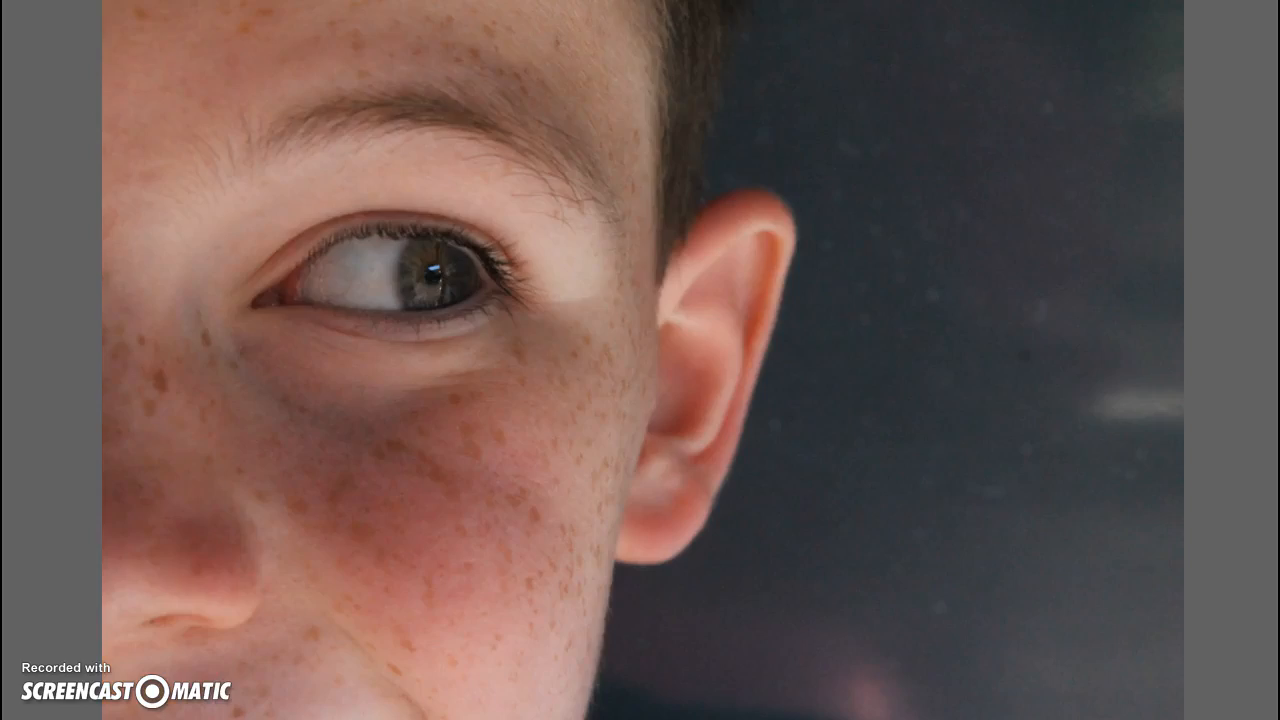
# Step: Review the full-screen photos backward to the start of the folder and forward again past the portrait behind the goal net
pyautogui.press('Left')
pyautogui.press('Left')
pyautogui.press('Left')
pyautogui.press('Left')
pyautogui.press('Left')
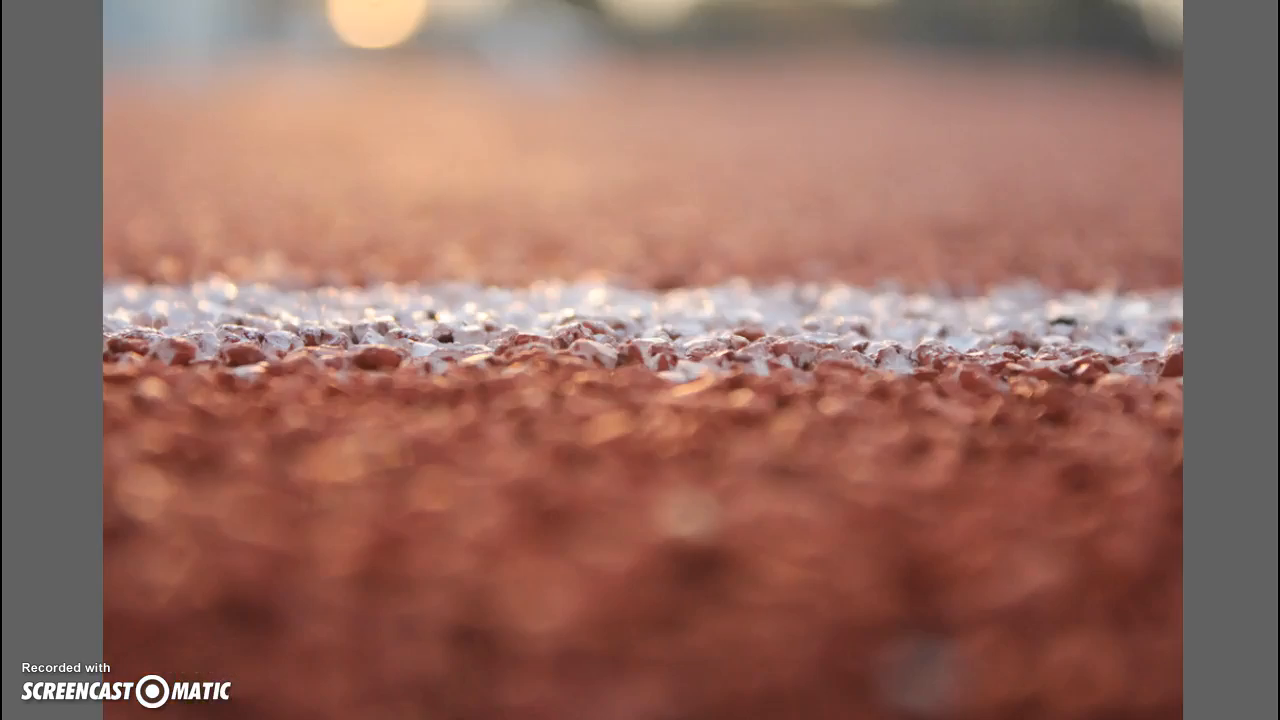
pyautogui.press('Left')
pyautogui.press('Left')
pyautogui.press('Left')
pyautogui.press('Left')
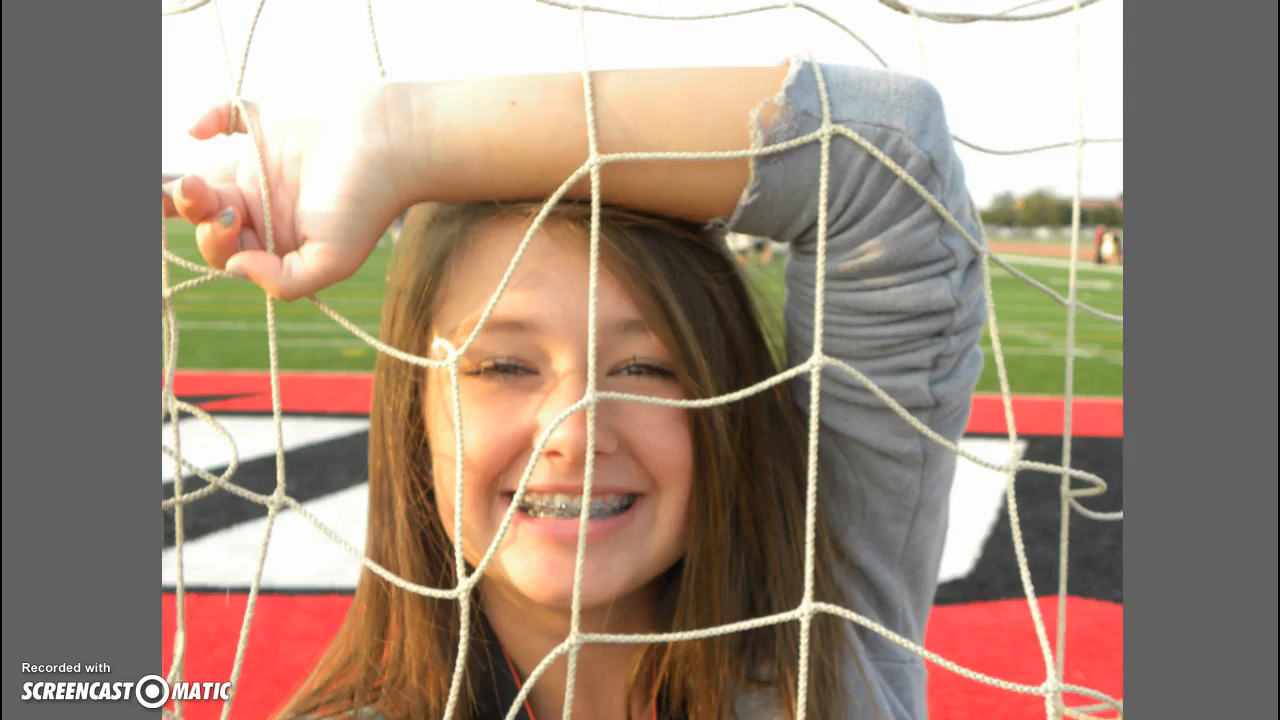
pyautogui.press('Left')
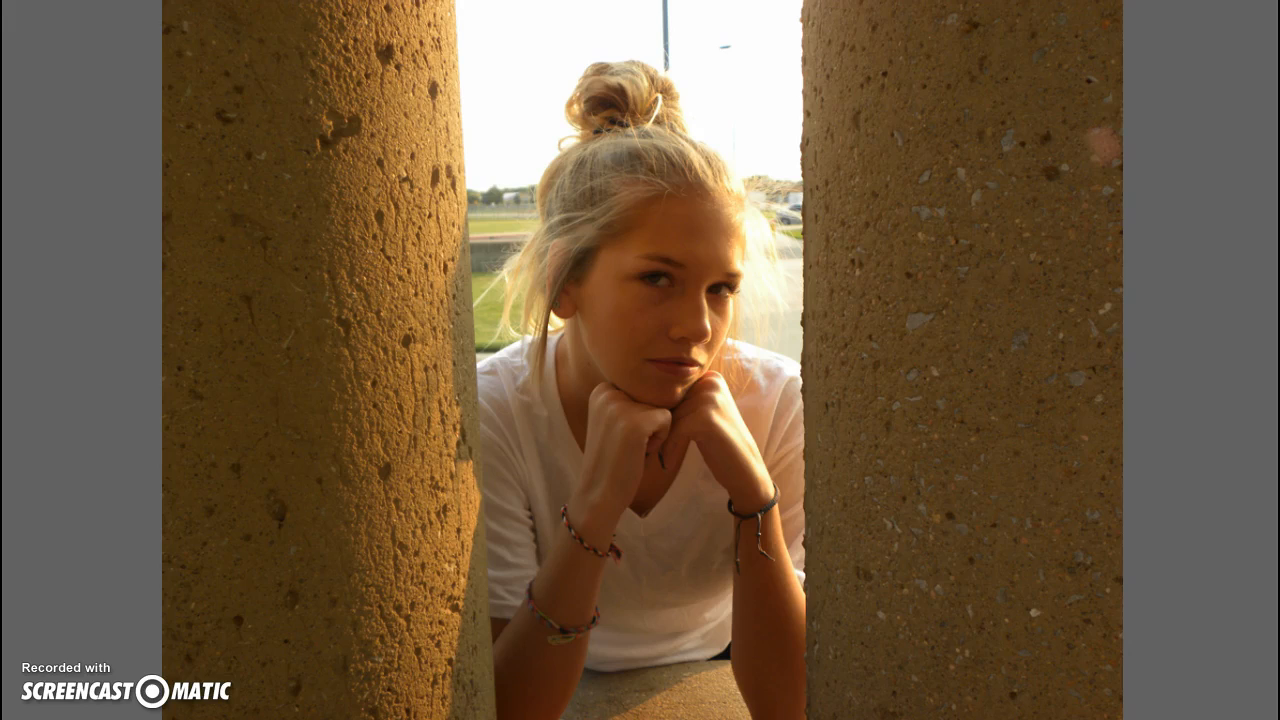
pyautogui.press('Left')
pyautogui.press('Left')
pyautogui.press('Right')
pyautogui.press('Right')
pyautogui.press('Right')
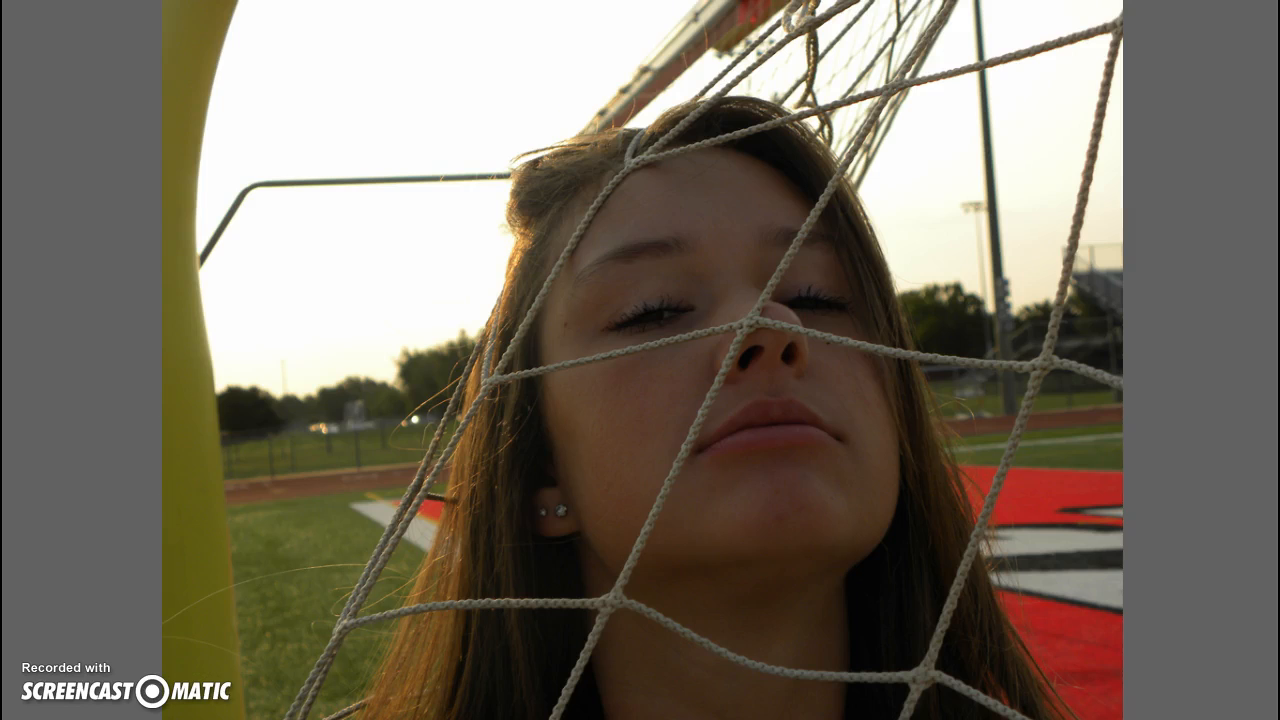
pyautogui.press('Right')
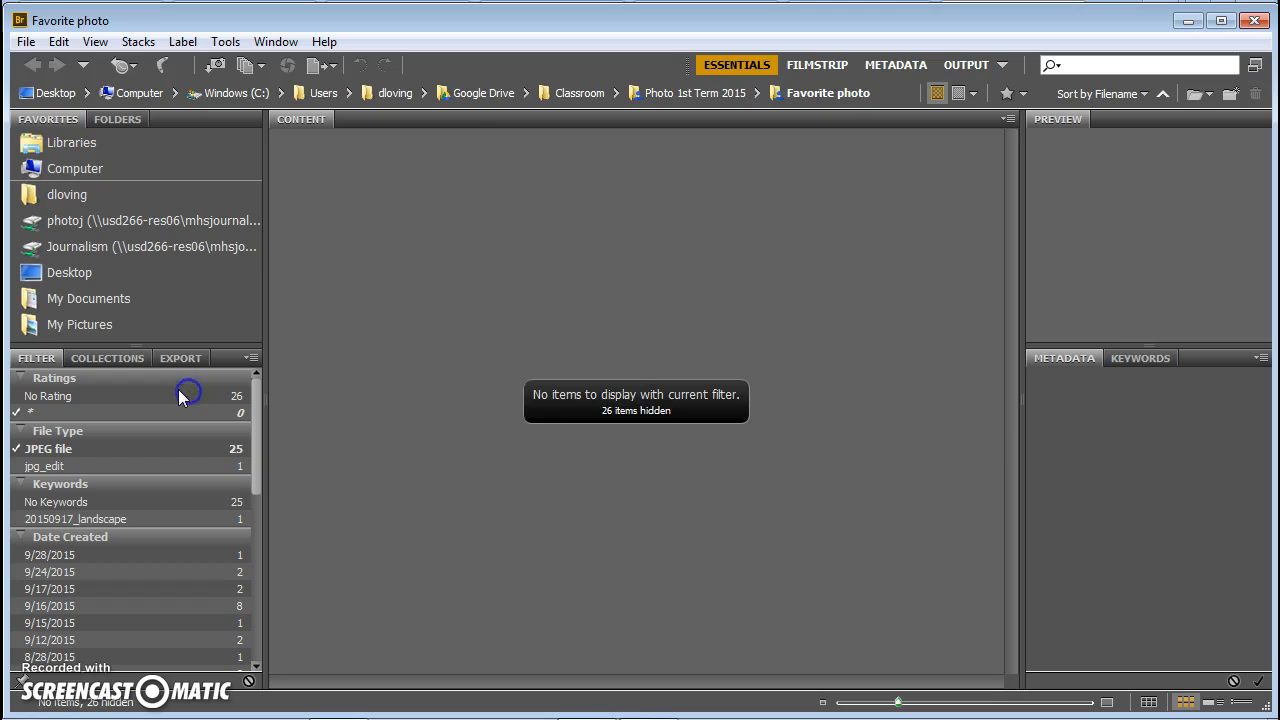
# Step: Filter the Favorite photo folder to show only photos with no rating, instead of one-star photos
pyautogui.click(180, 397)
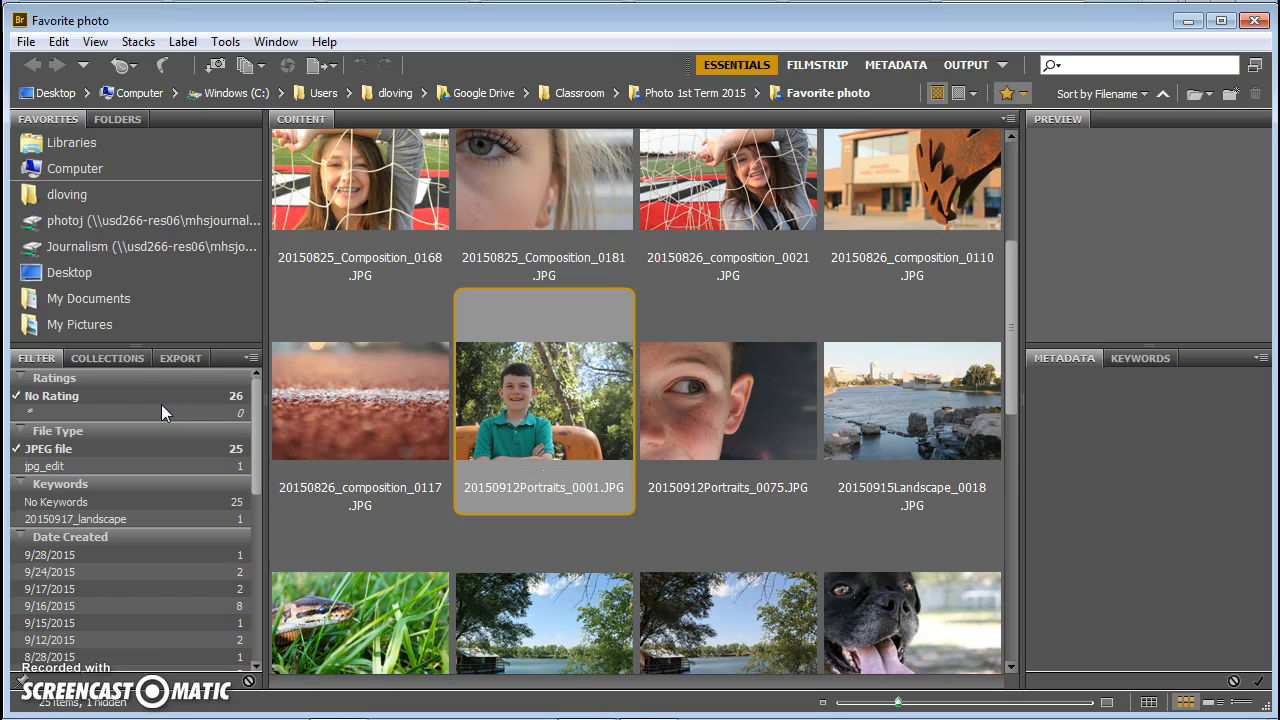
pyautogui.moveTo(1012, 257); pyautogui.dragTo(1006, 143)
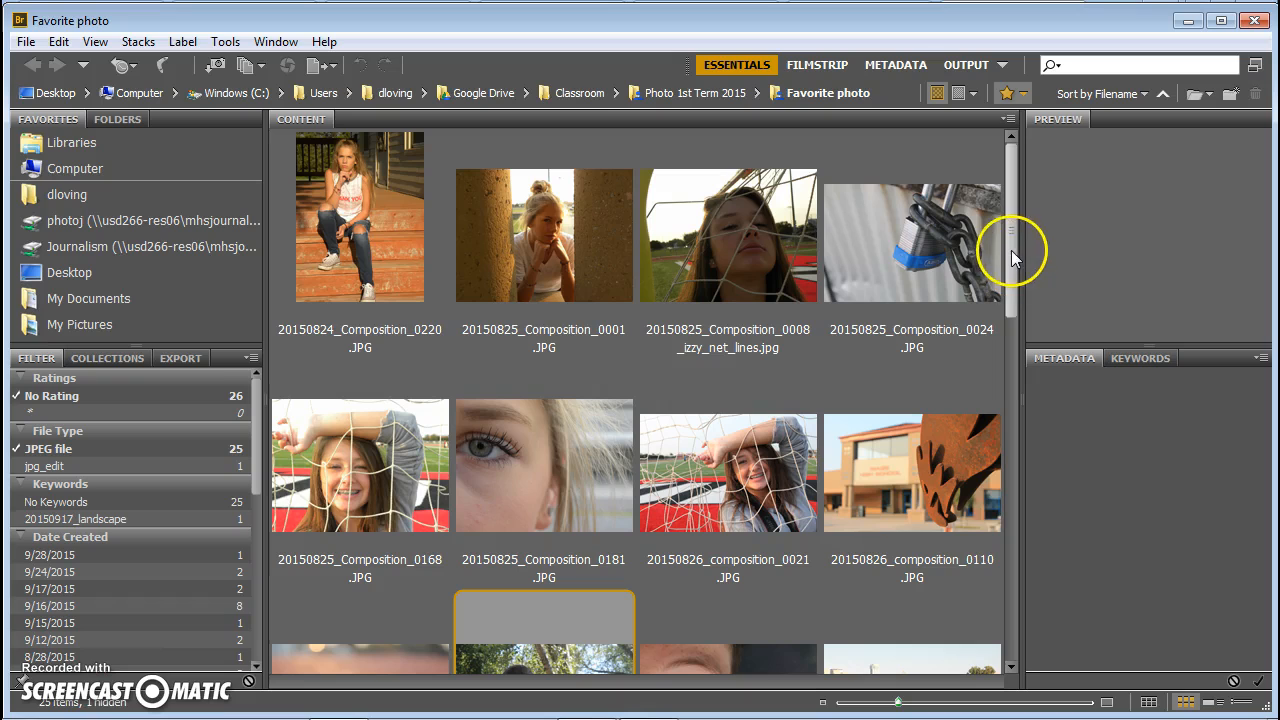
pyautogui.moveTo(1011, 250)
pyautogui.mouseDown()
pyautogui.moveTo(1014, 266)
pyautogui.moveTo(1008, 240)
pyautogui.mouseUp()
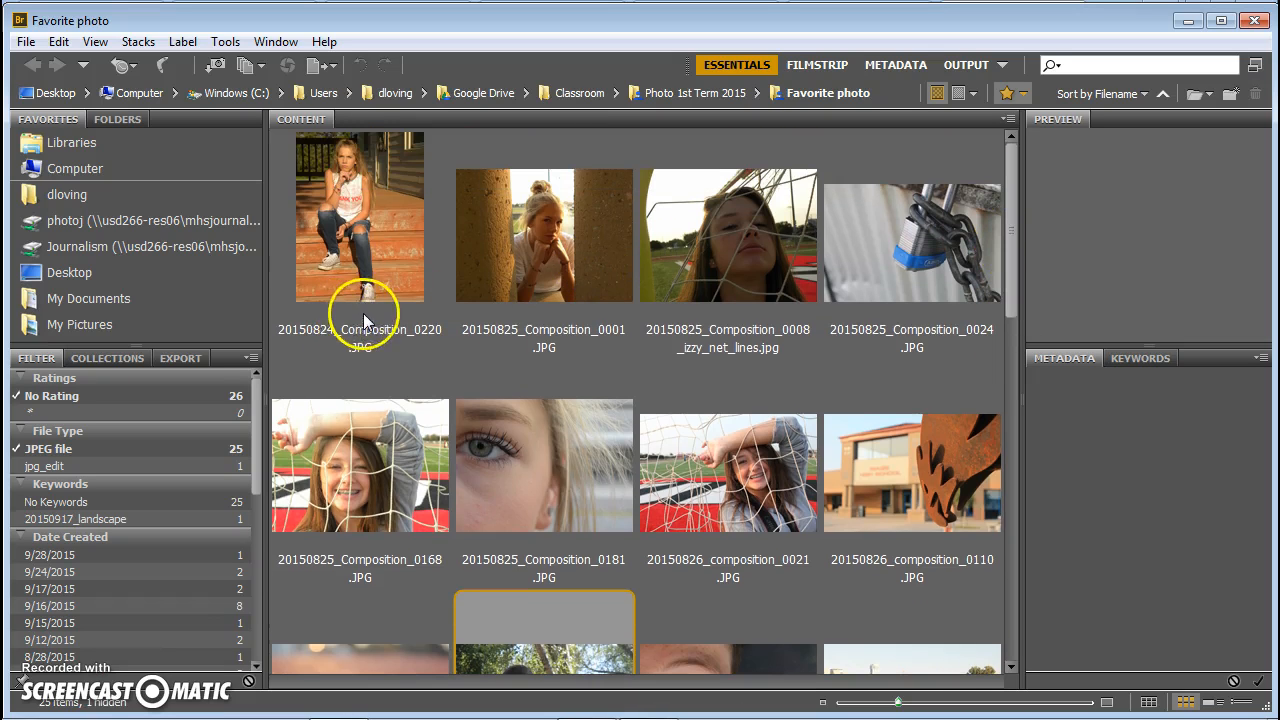
# Step: Rate 20150824_Composition_0220.JPG one star and clear the rating filters so rated and unrated photos are listed together
pyautogui.click(343, 228)
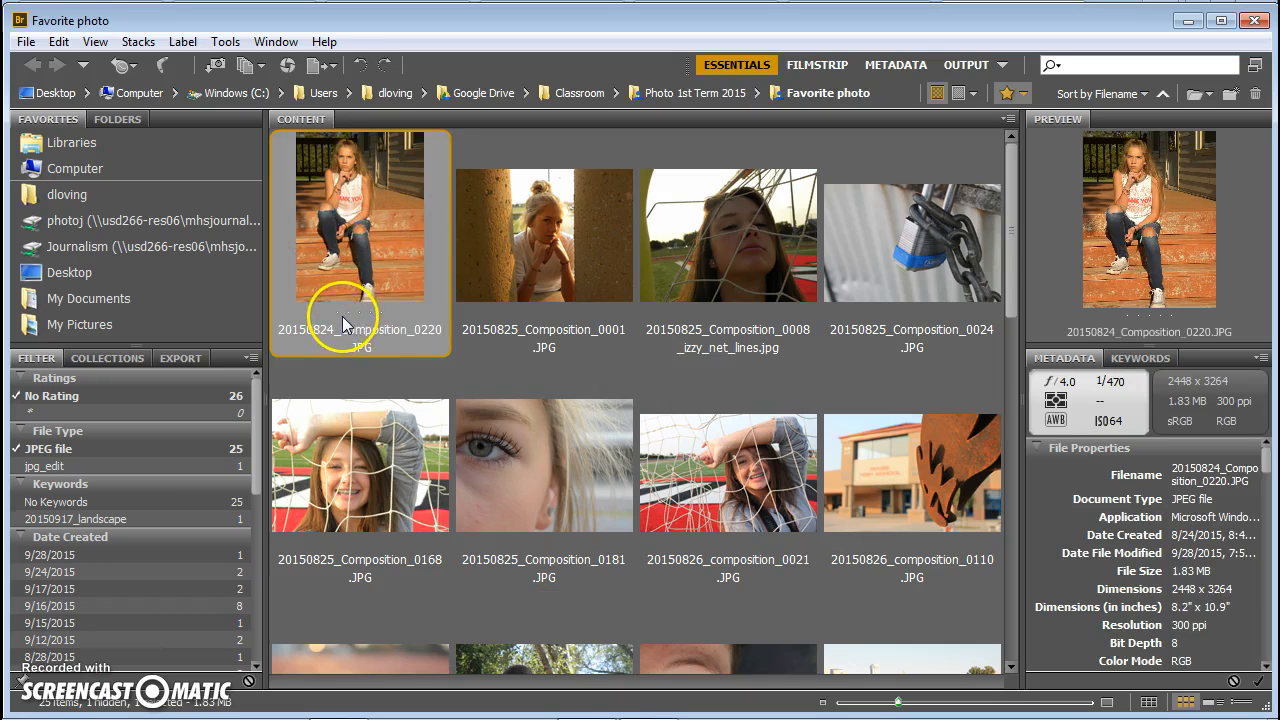
pyautogui.hotkey('ctrl', '1')
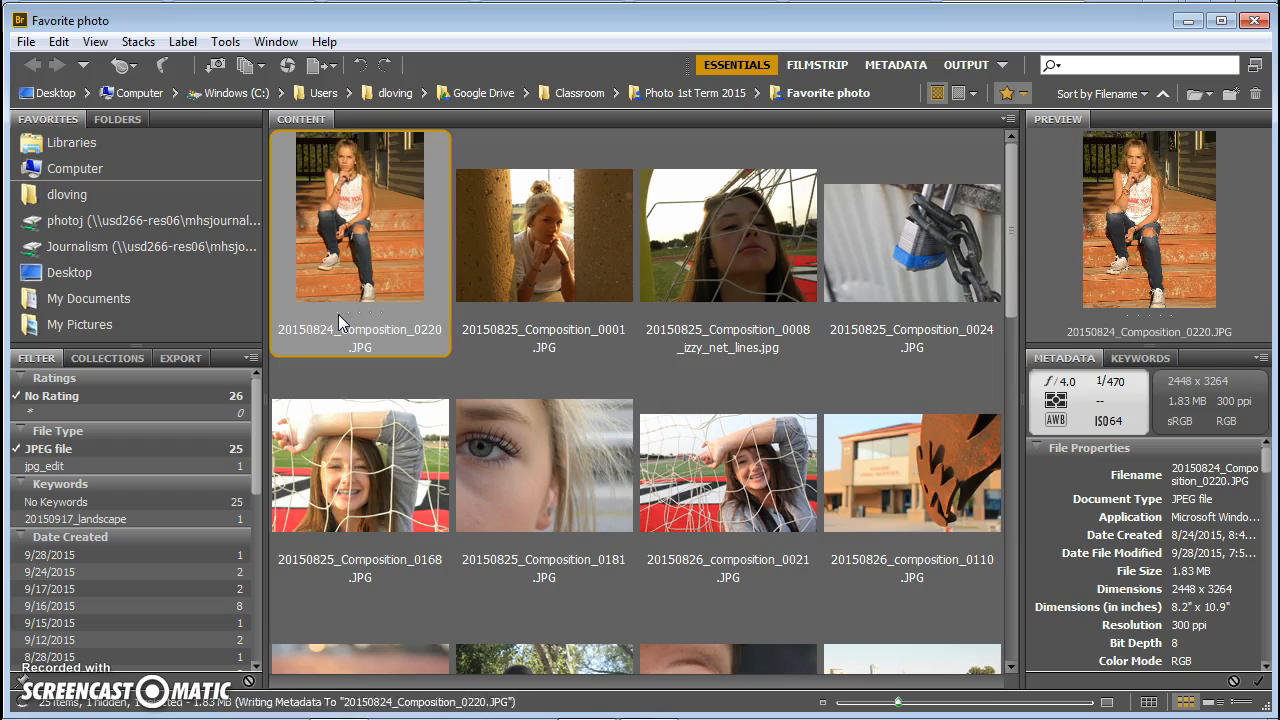
pyautogui.click(84, 412)
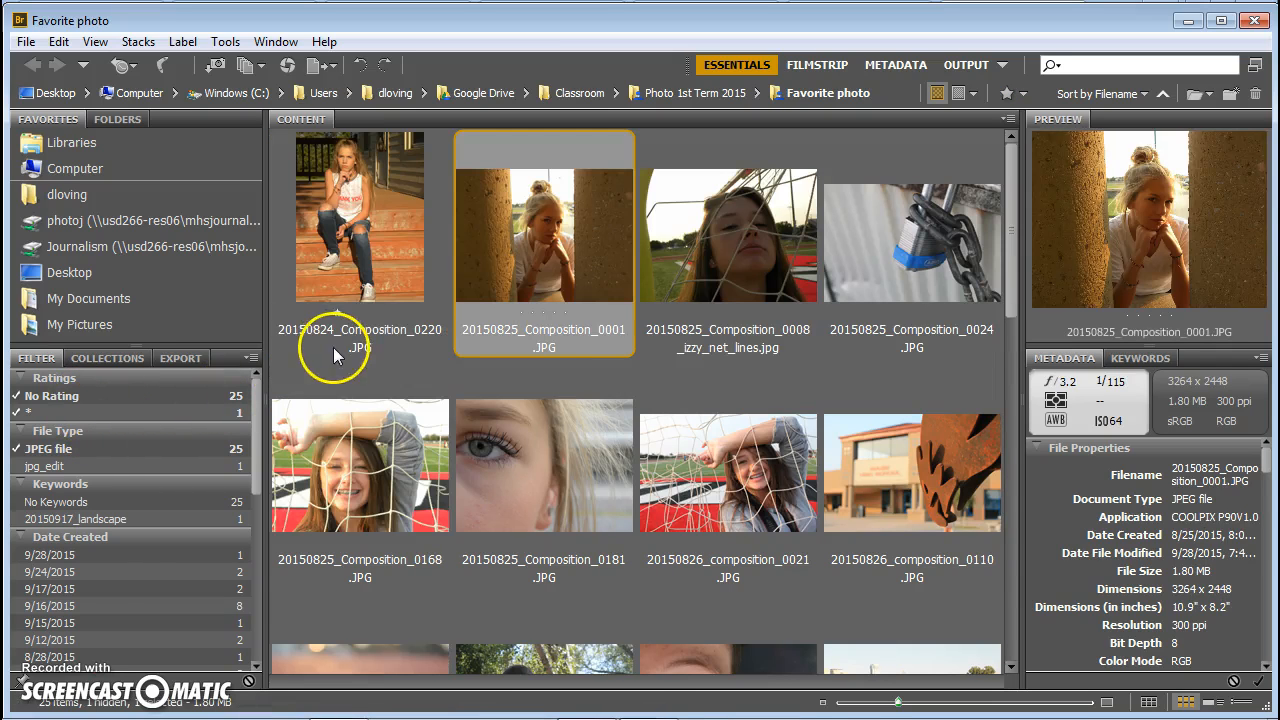
pyautogui.click(136, 396)
pyautogui.click(129, 409)
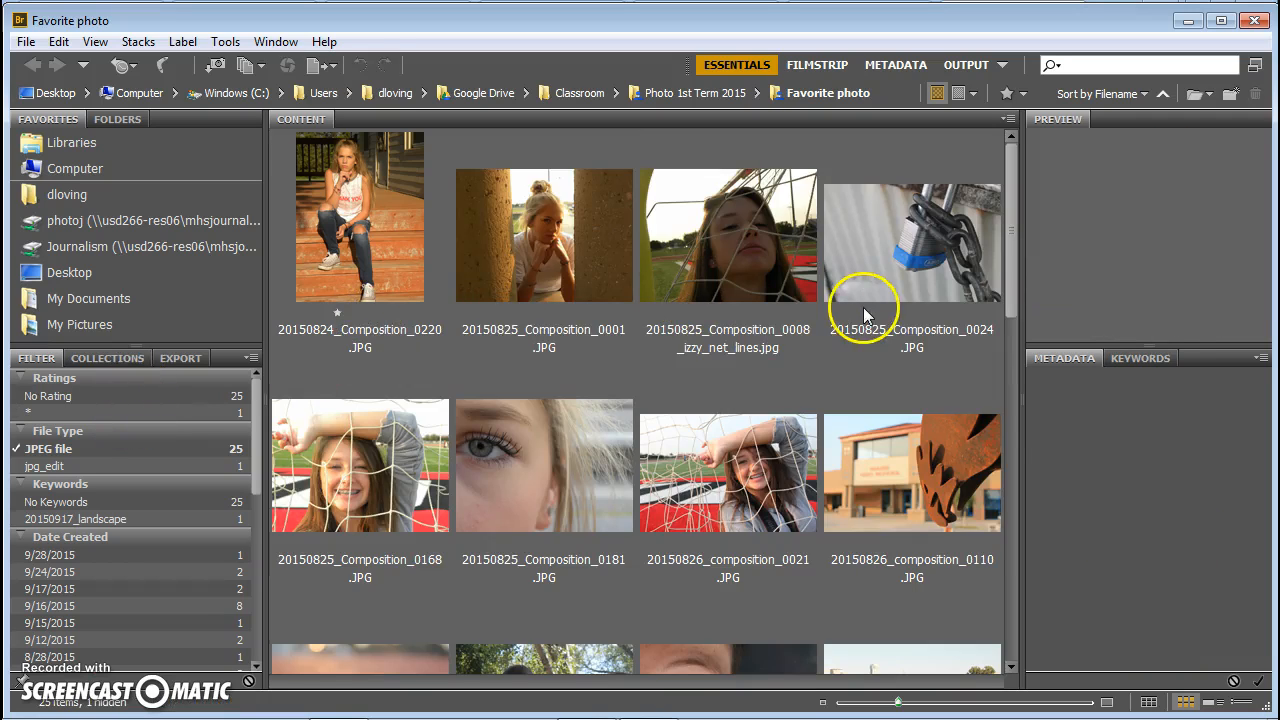
# Step: Give one star each to 20150825_Composition_0024.JPG, 20150912Portraits_0001.JPG and 20150915Landscape_0018.JPG
pyautogui.click(900, 325)
pyautogui.click(890, 313)
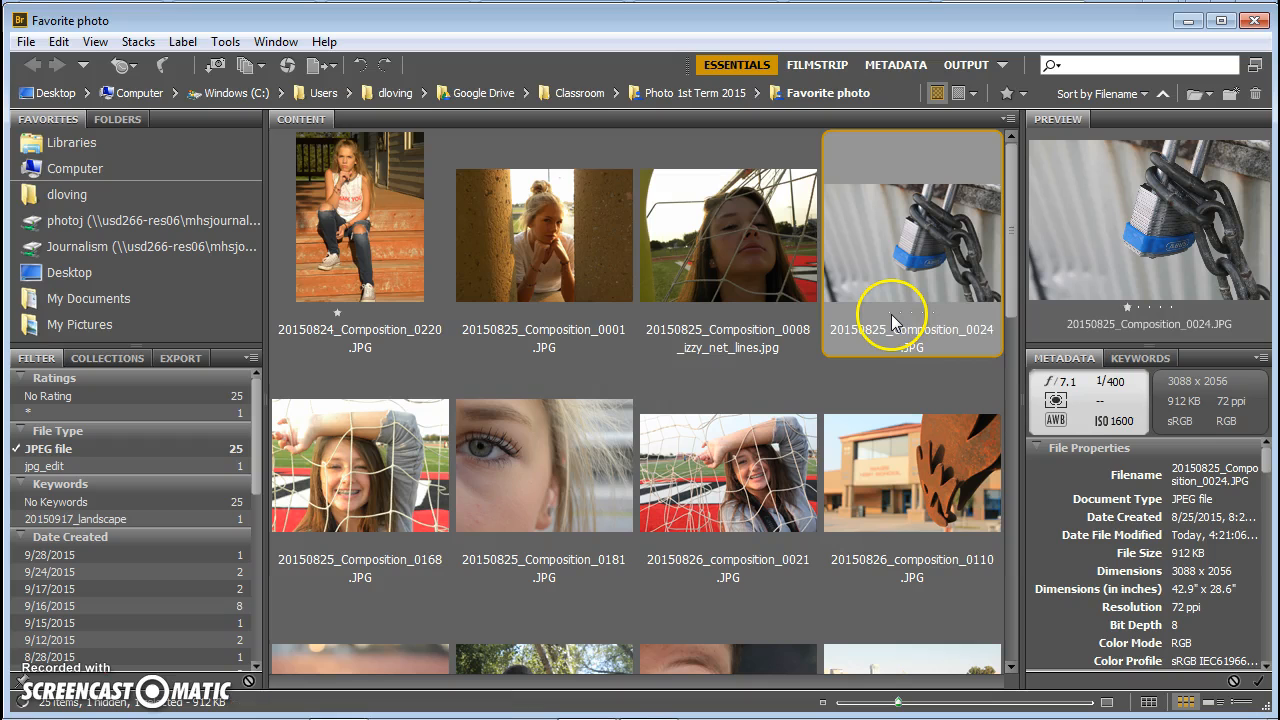
pyautogui.moveTo(1008, 272); pyautogui.dragTo(1012, 380)
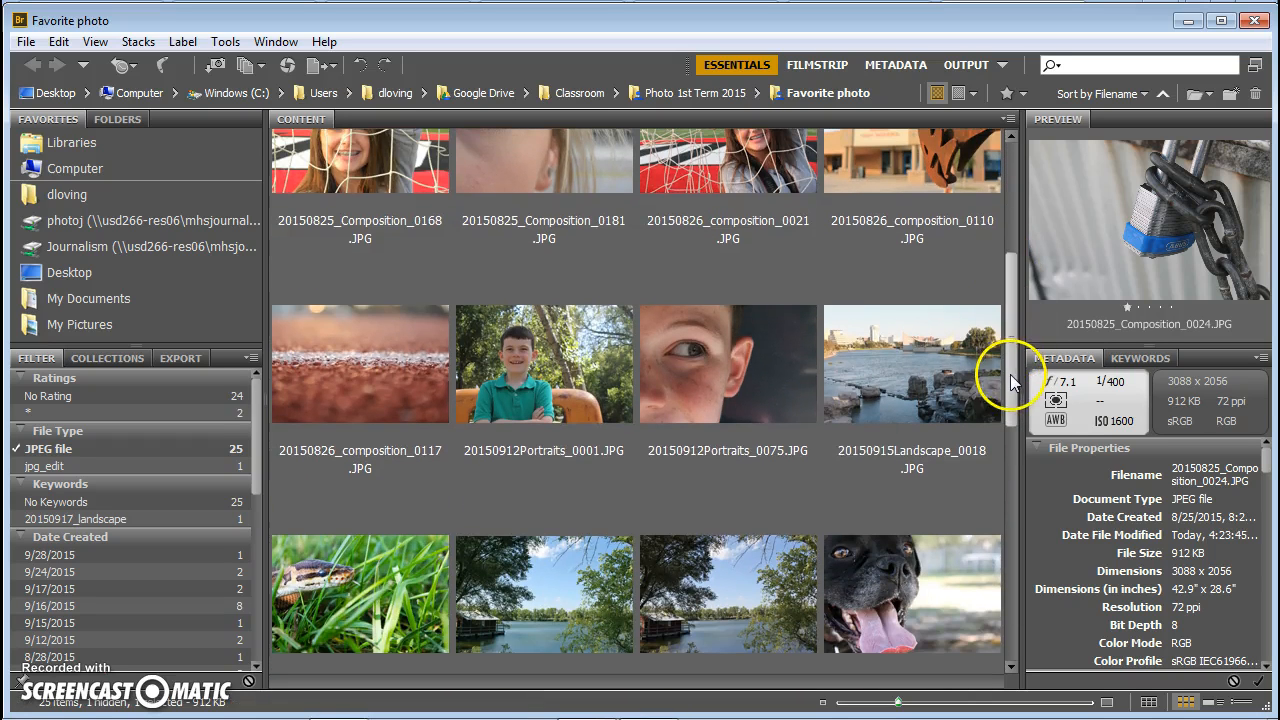
pyautogui.click(510, 431)
pyautogui.click(522, 434)
pyautogui.click(890, 433)
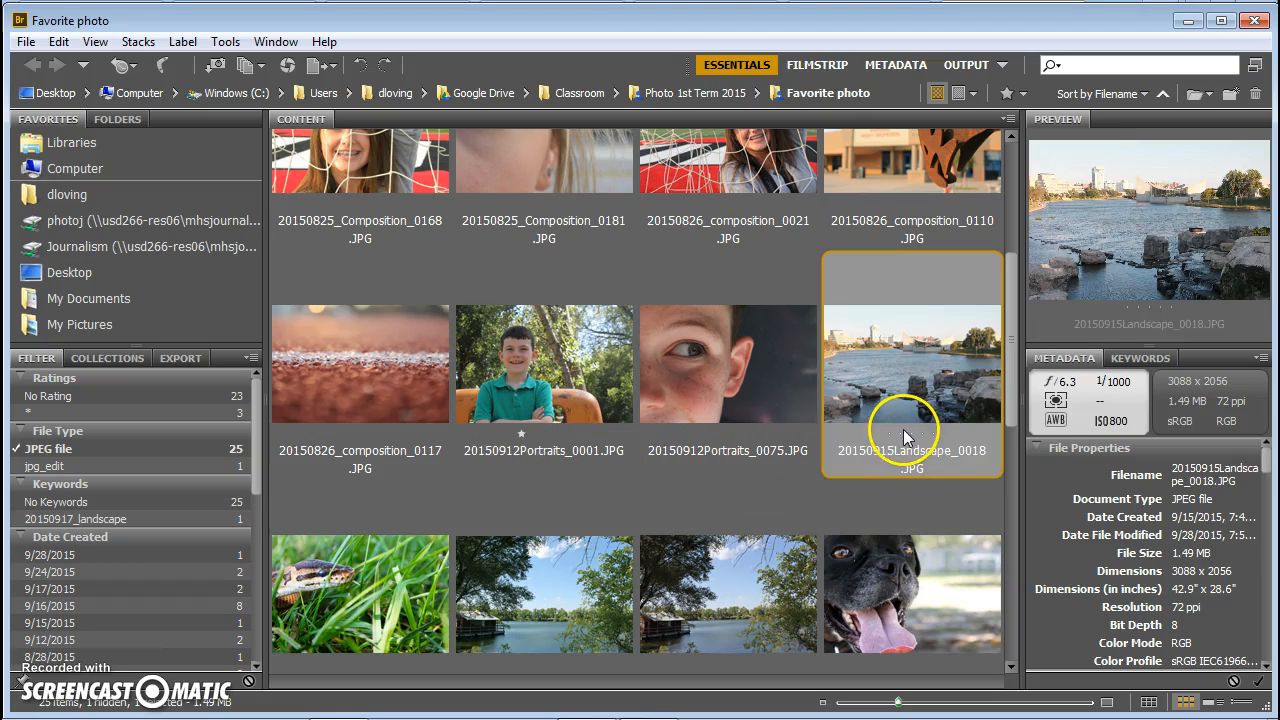
pyautogui.click(889, 434)
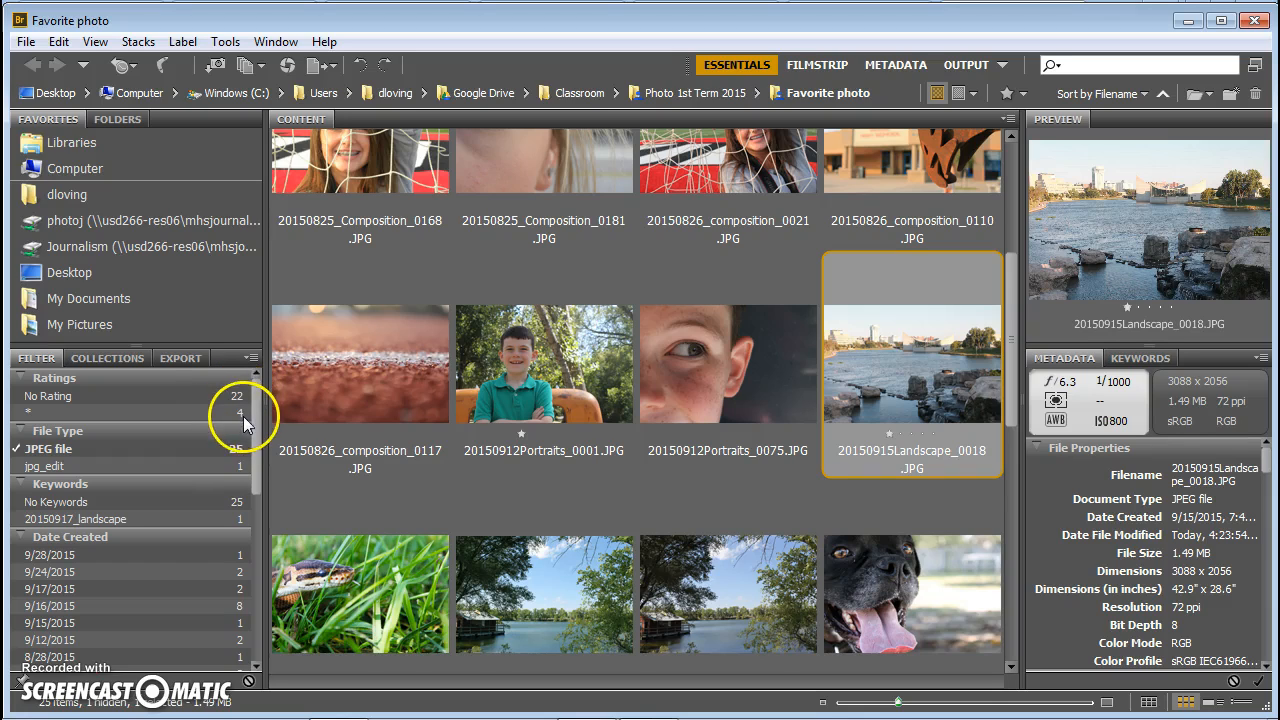
# Step: Filter the folder to show only one-star photos and deselect the current photo
pyautogui.click(43, 410)
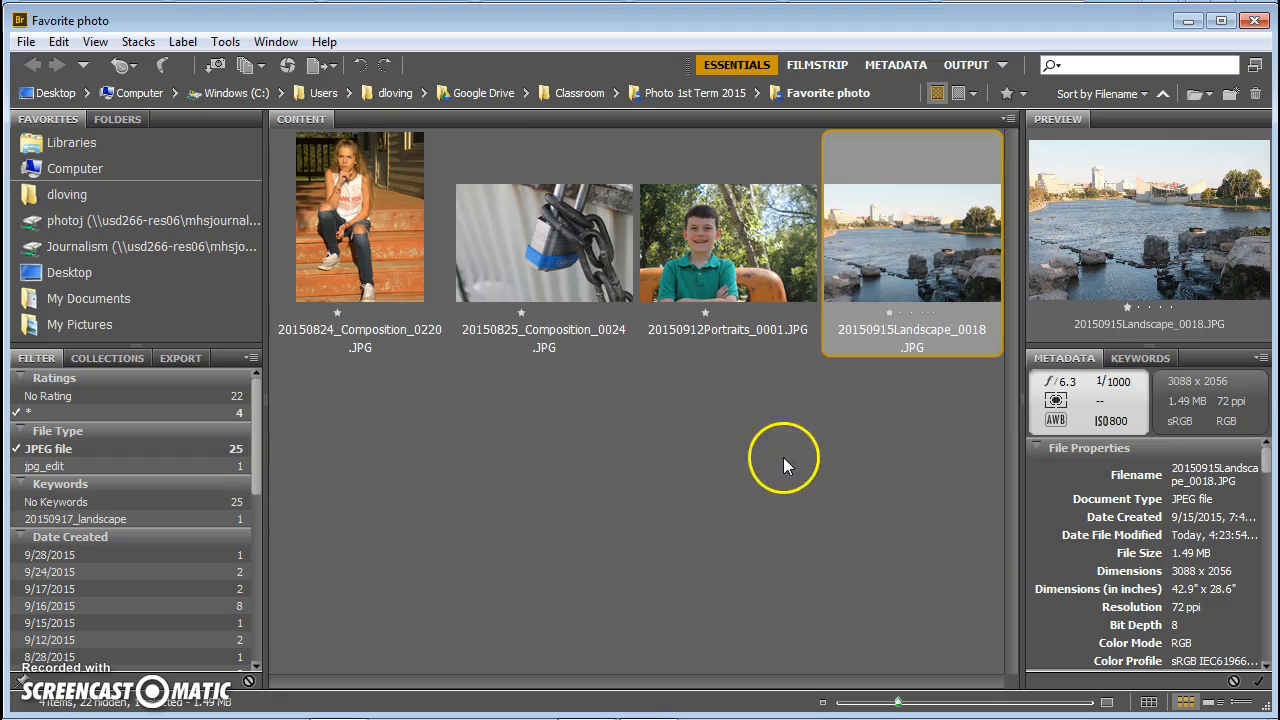
pyautogui.click(783, 457)
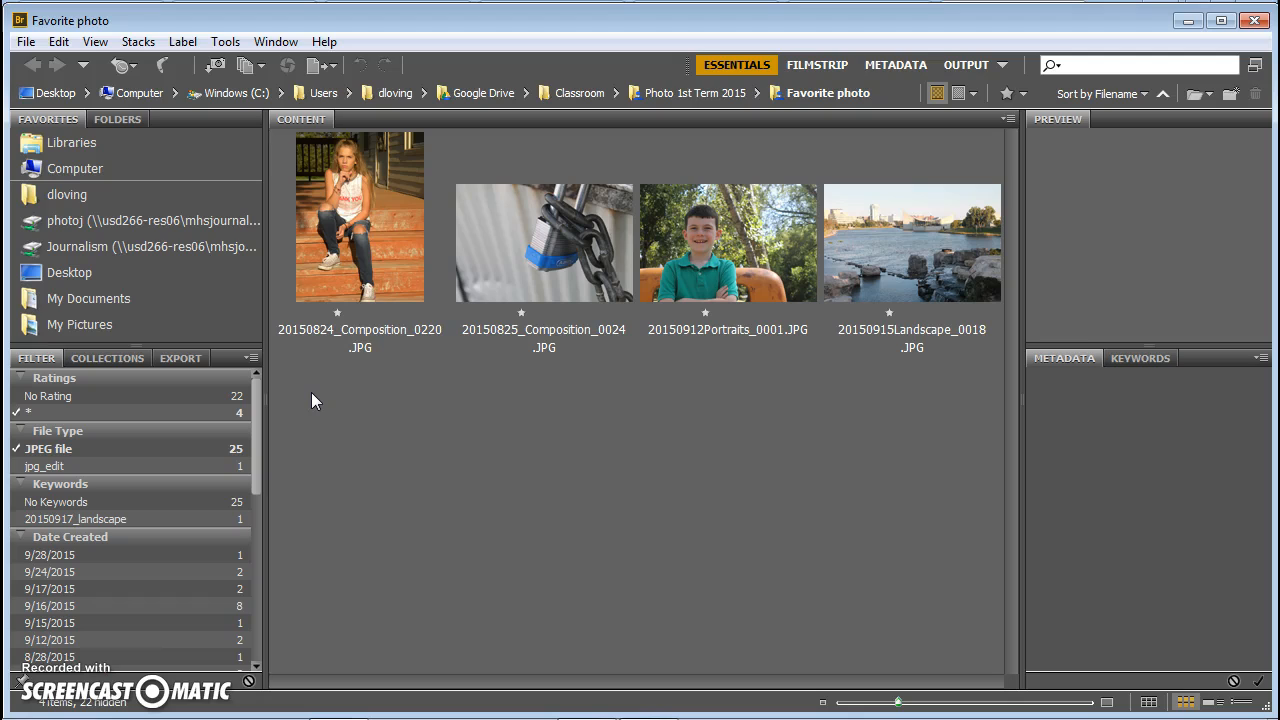
# Step: Raise the rating of 20150824_Composition_0220.JPG to two stars
pyautogui.click(350, 320)
pyautogui.click(349, 315)
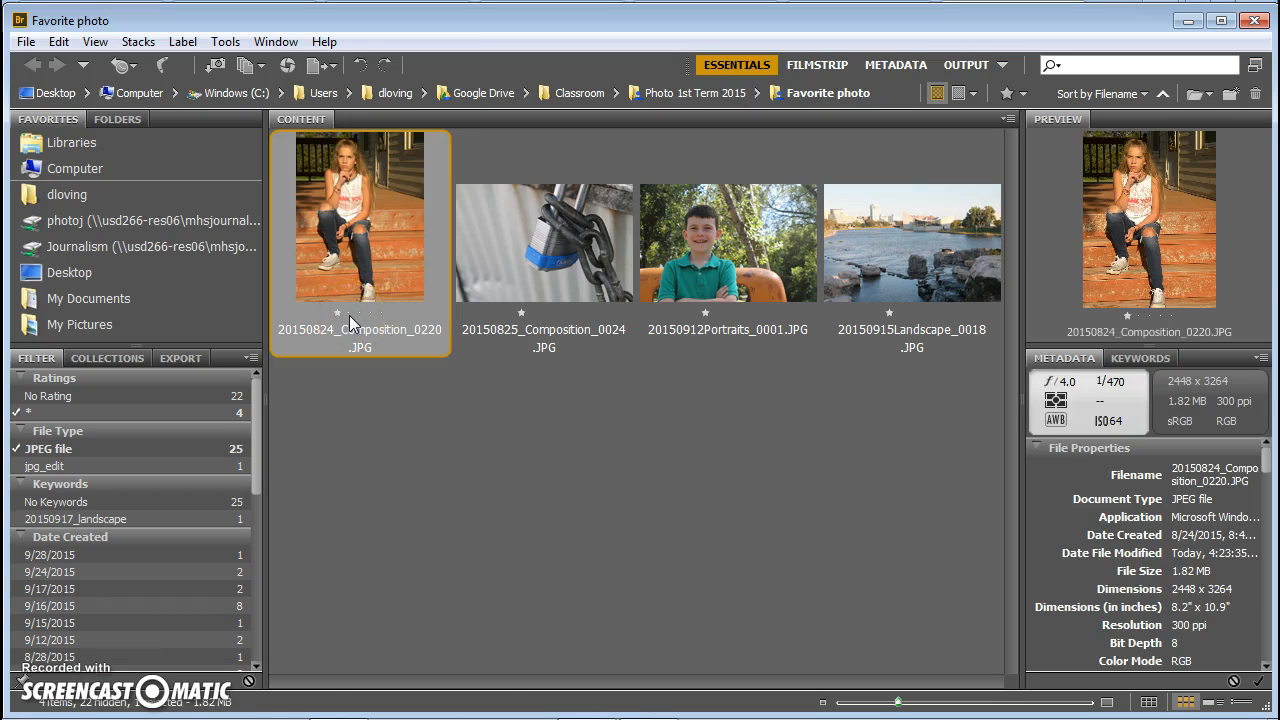
pyautogui.click(349, 313)
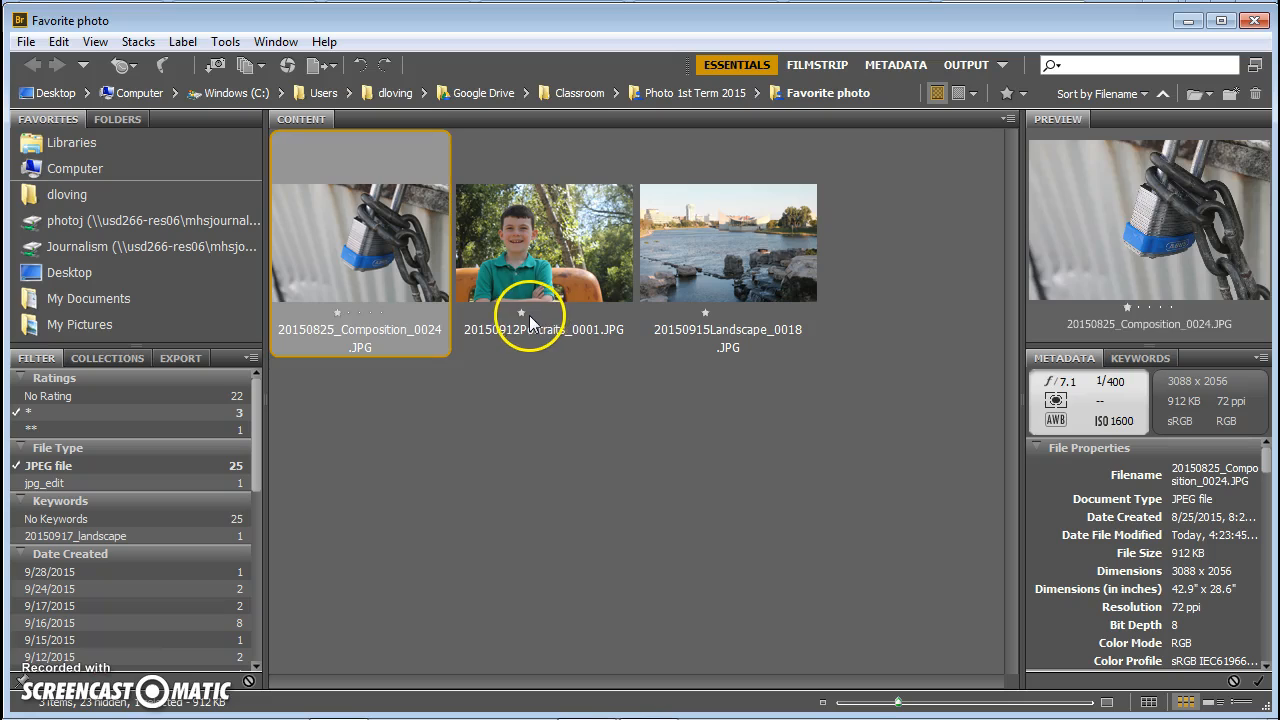
# Step: Raise the rating of 20150912Portraits_0001.JPG to two stars and filter the folder to show only two-star photos
pyautogui.click(529, 315)
pyautogui.click(531, 313)
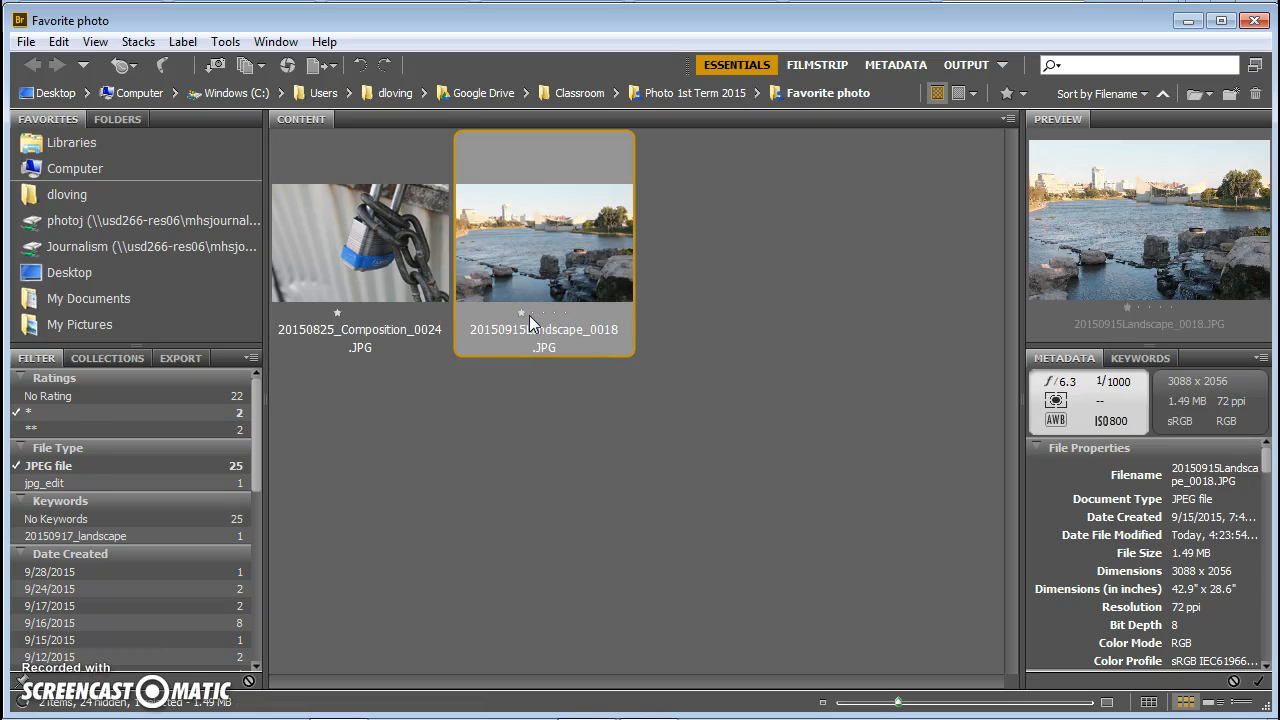
pyautogui.click(64, 414)
pyautogui.click(58, 425)
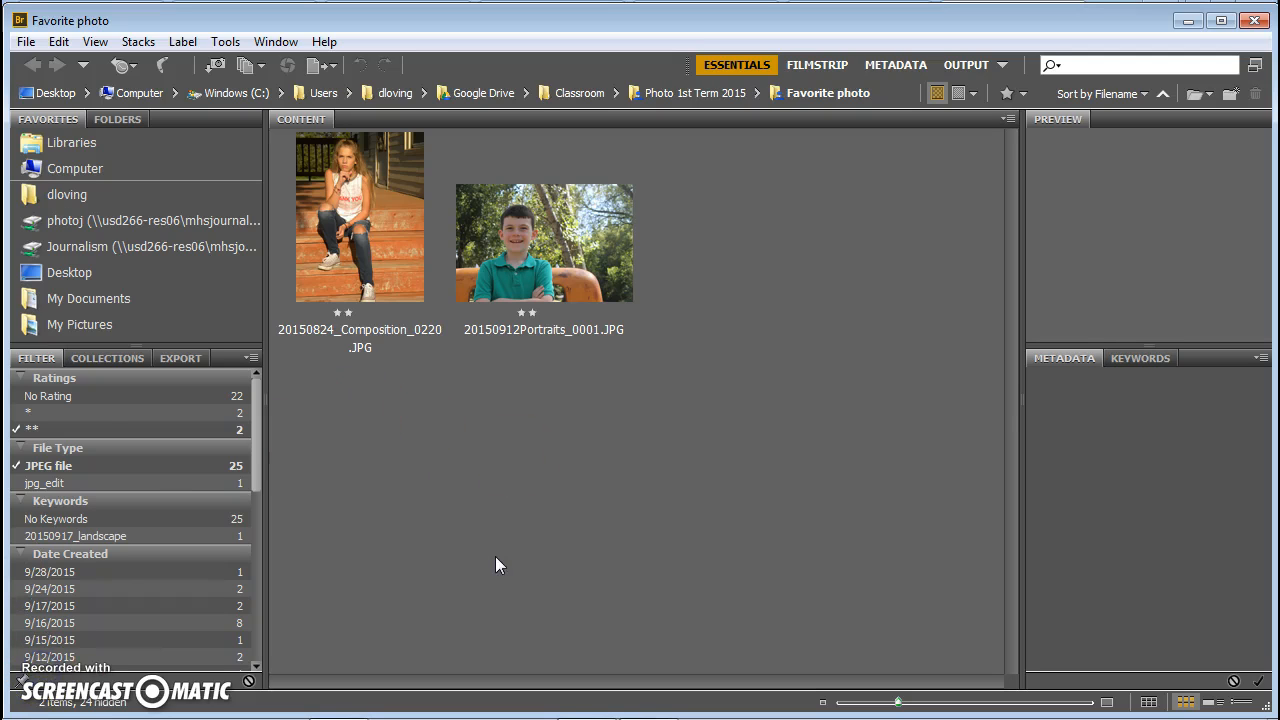
# Step: Include unrated and one-star photos in the rating filter again and view the file properties of 20150825_Composition_0001.JPG
pyautogui.click(56, 396)
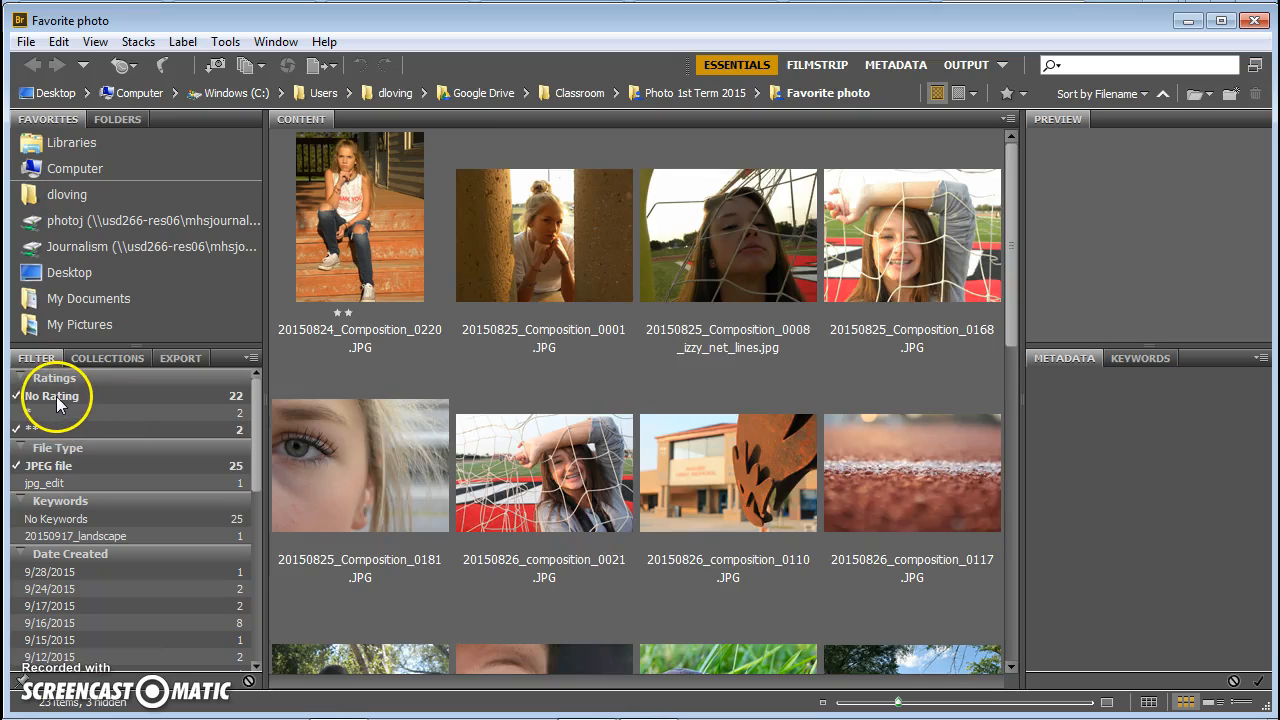
pyautogui.click(42, 412)
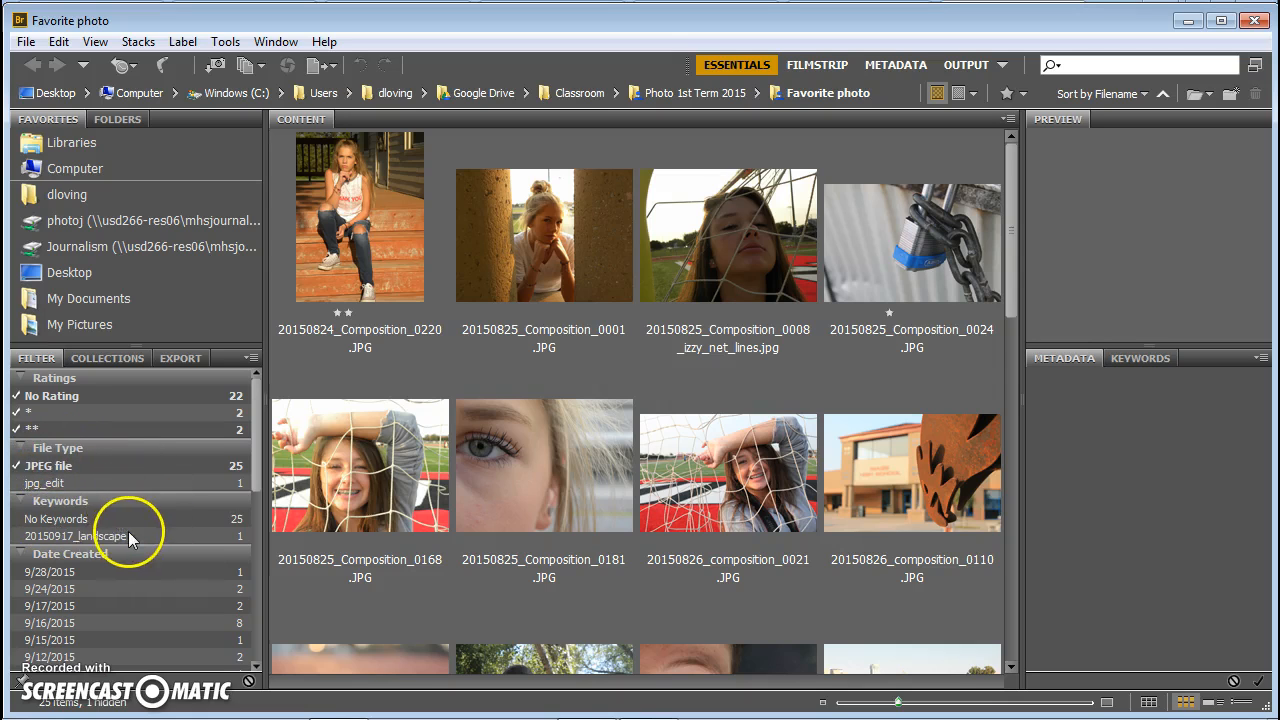
pyautogui.click(572, 236)
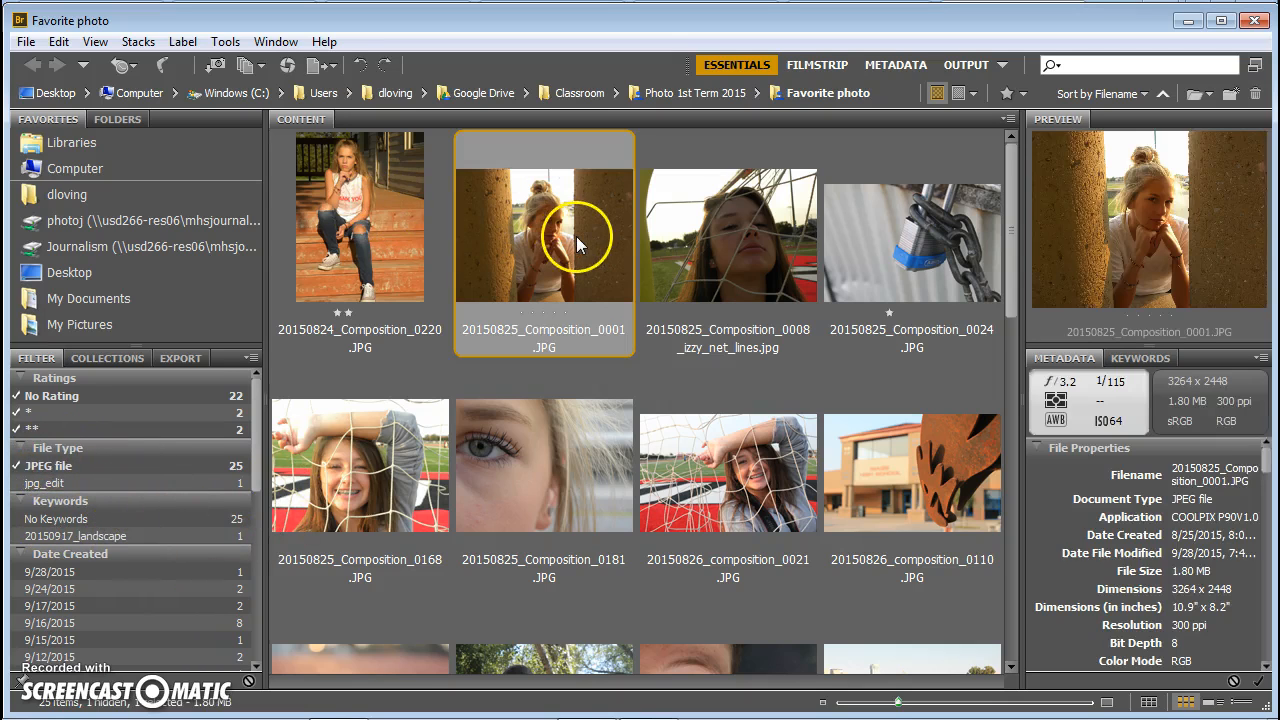
pyautogui.moveTo(1262, 457)
pyautogui.mouseDown()
pyautogui.moveTo(1262, 528)
pyautogui.moveTo(1266, 432)
pyautogui.mouseUp()
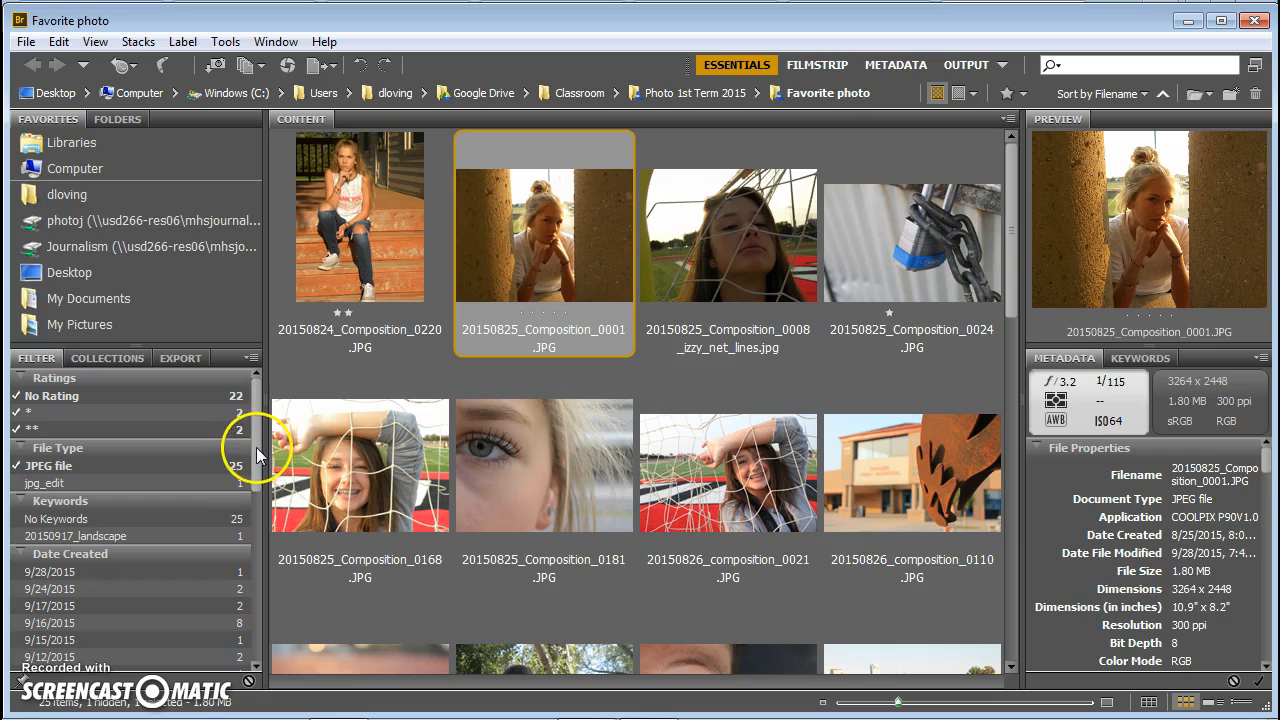
# Step: View only the photos created on 9/16/2015, and clear that creation-date filter again
pyautogui.moveTo(252, 445); pyautogui.dragTo(255, 505)
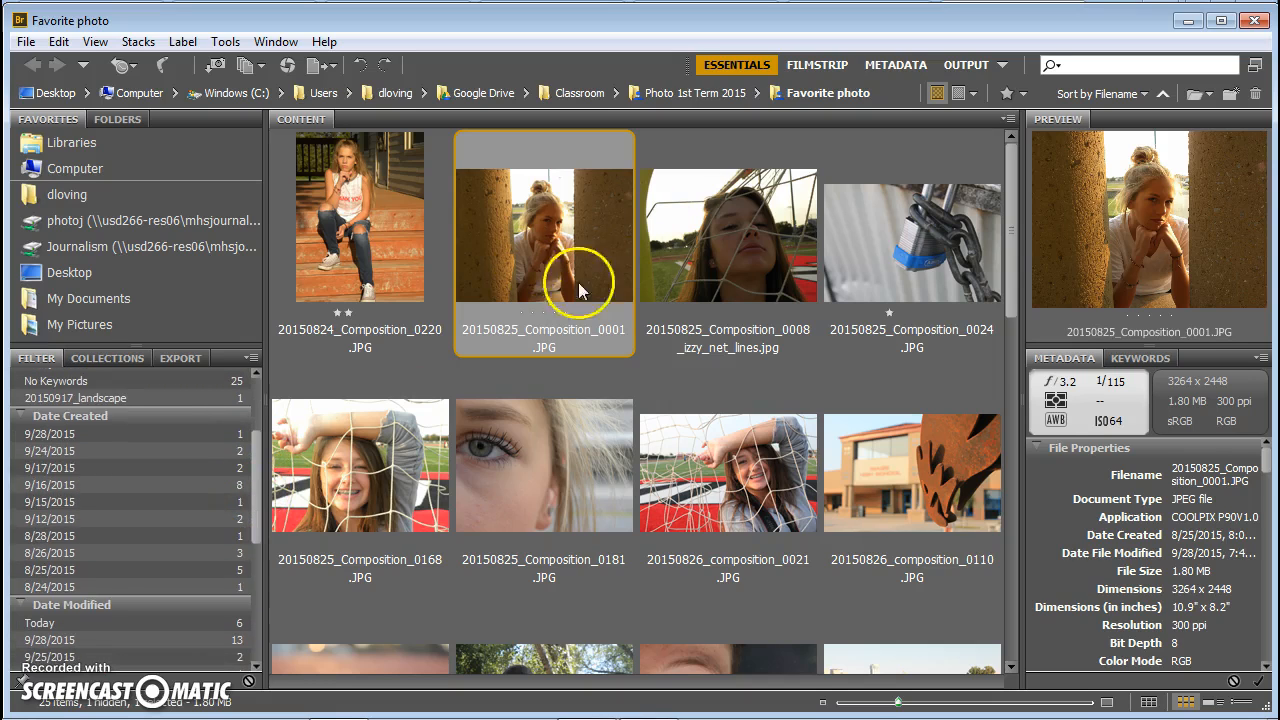
pyautogui.click(53, 489)
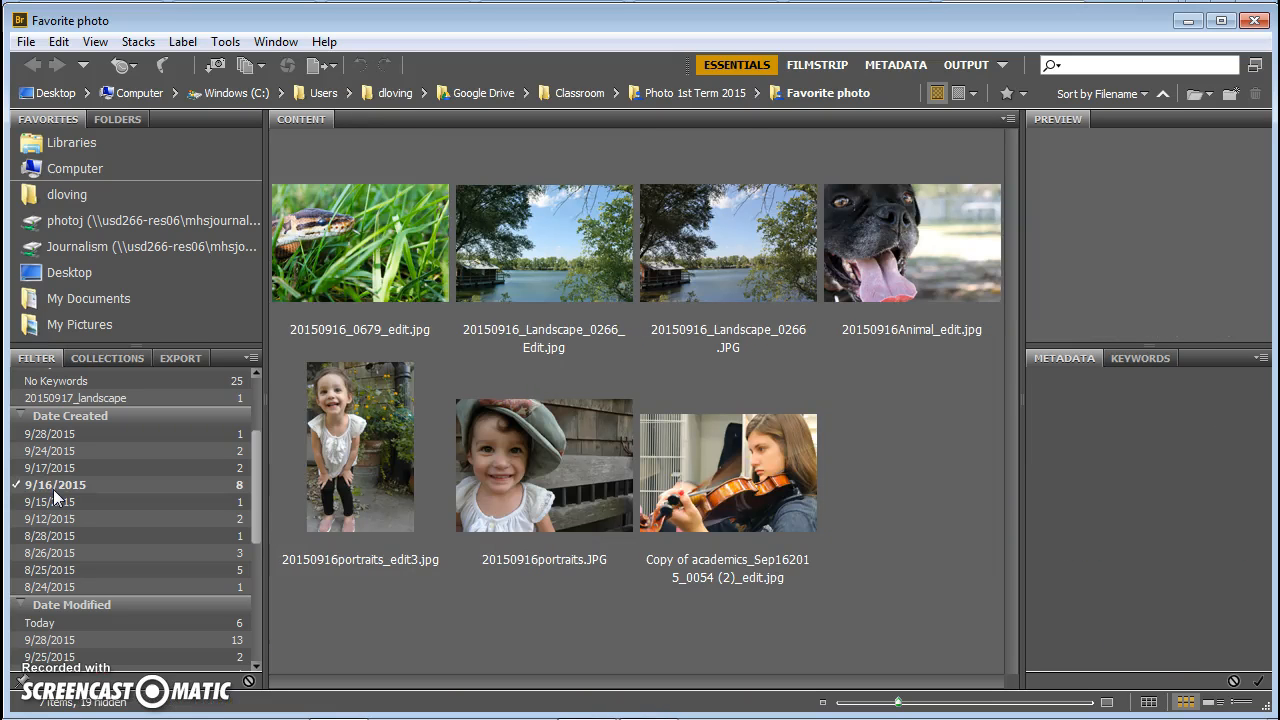
pyautogui.click(53, 489)
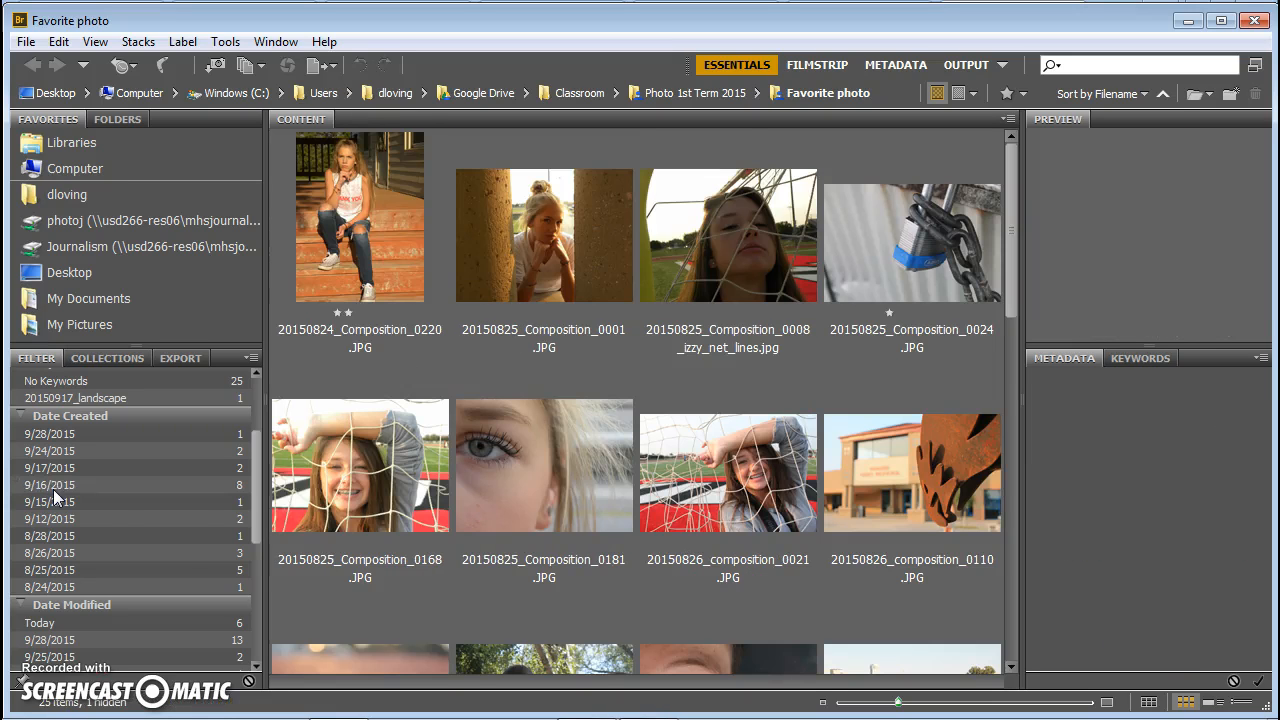
# Step: Try filtering the photos by the modification date 9/25/2015, and clear that filter again
pyautogui.moveTo(259, 480); pyautogui.dragTo(244, 548)
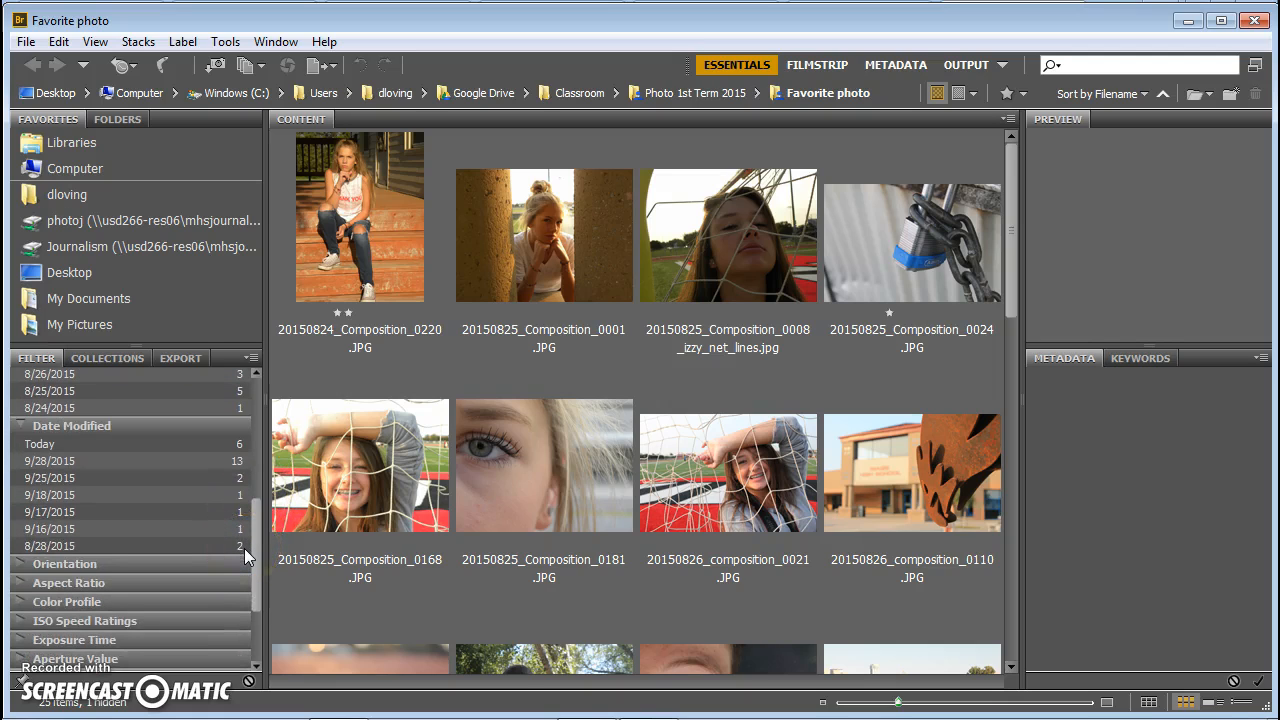
pyautogui.click(48, 478)
pyautogui.click(47, 476)
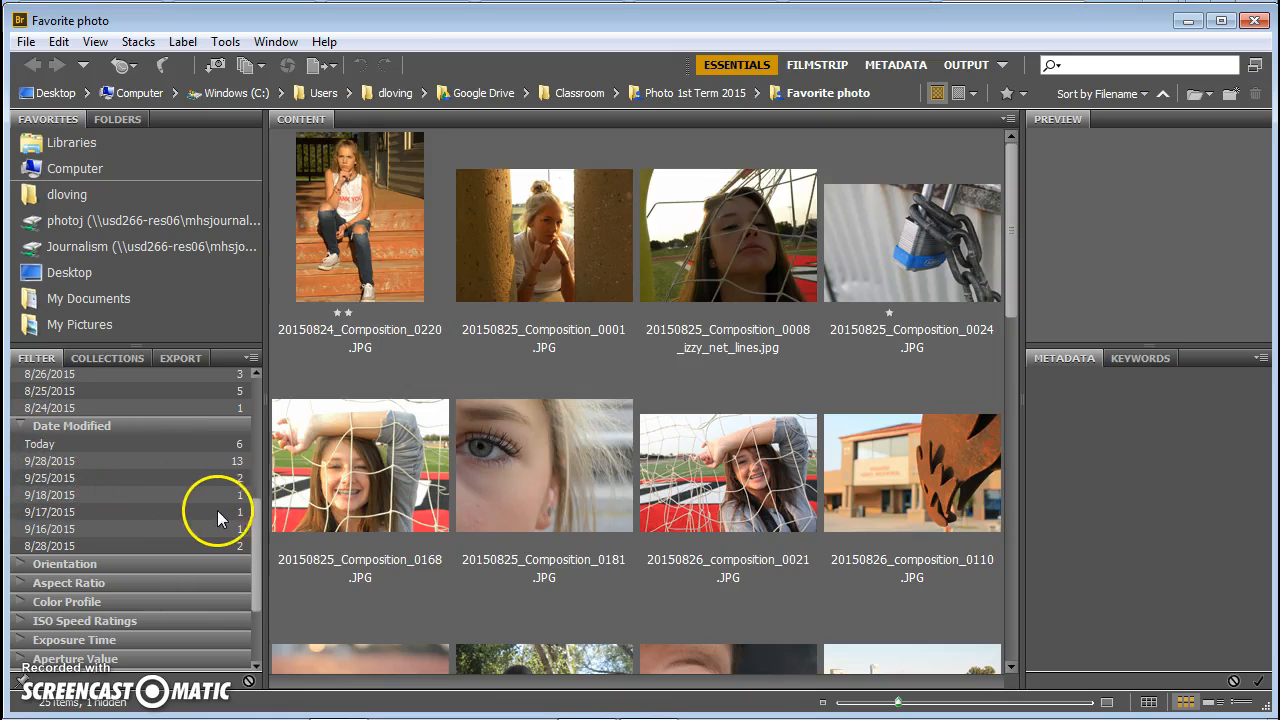
pyautogui.scroll(3, 254, 512)
pyautogui.moveTo(256, 508); pyautogui.dragTo(259, 472)
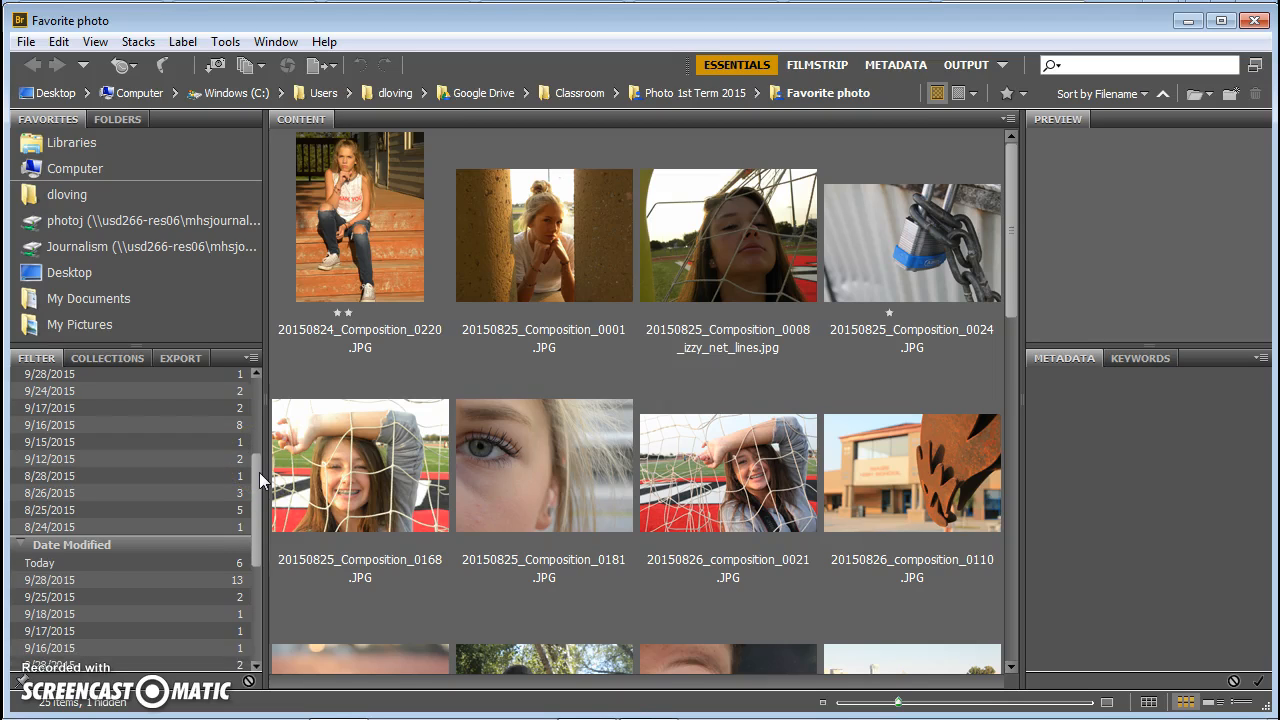
pyautogui.moveTo(259, 472)
pyautogui.mouseDown()
pyautogui.moveTo(253, 420)
pyautogui.moveTo(251, 457)
pyautogui.mouseUp()
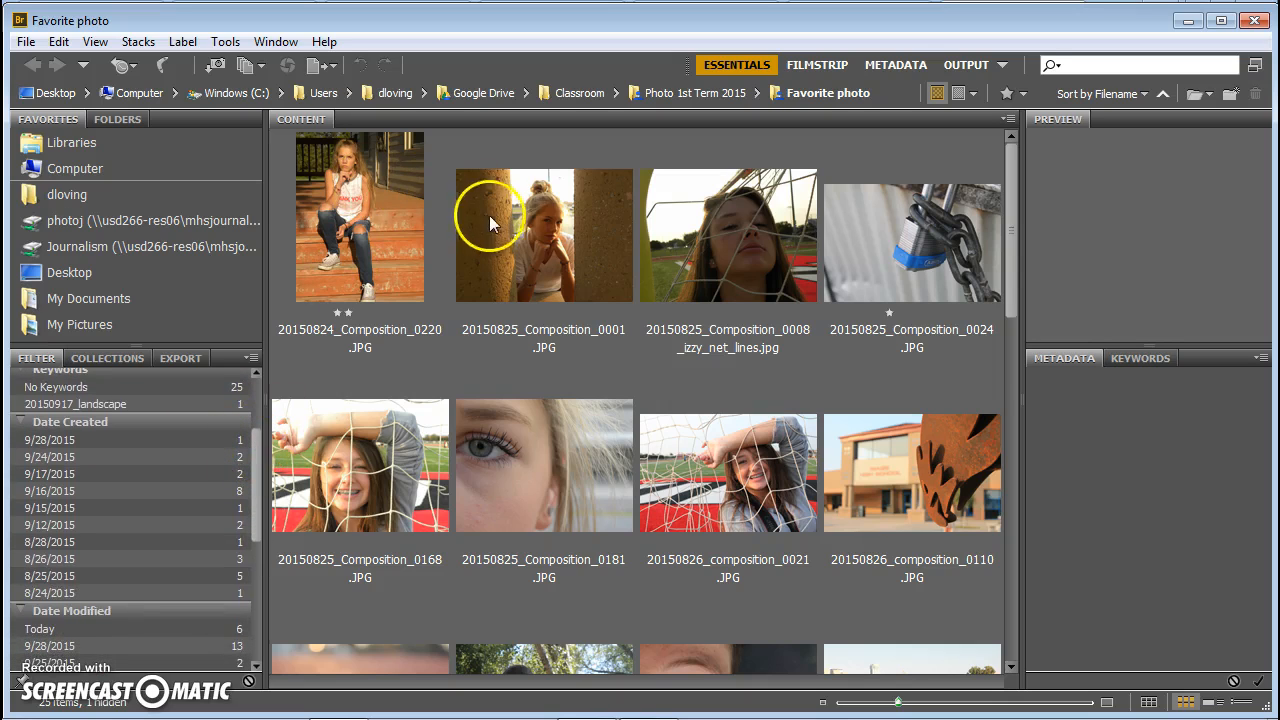
# Step: Examine the IPTC Core creator fields in the metadata of 20150824_Composition_0220.JPG
pyautogui.click(340, 222)
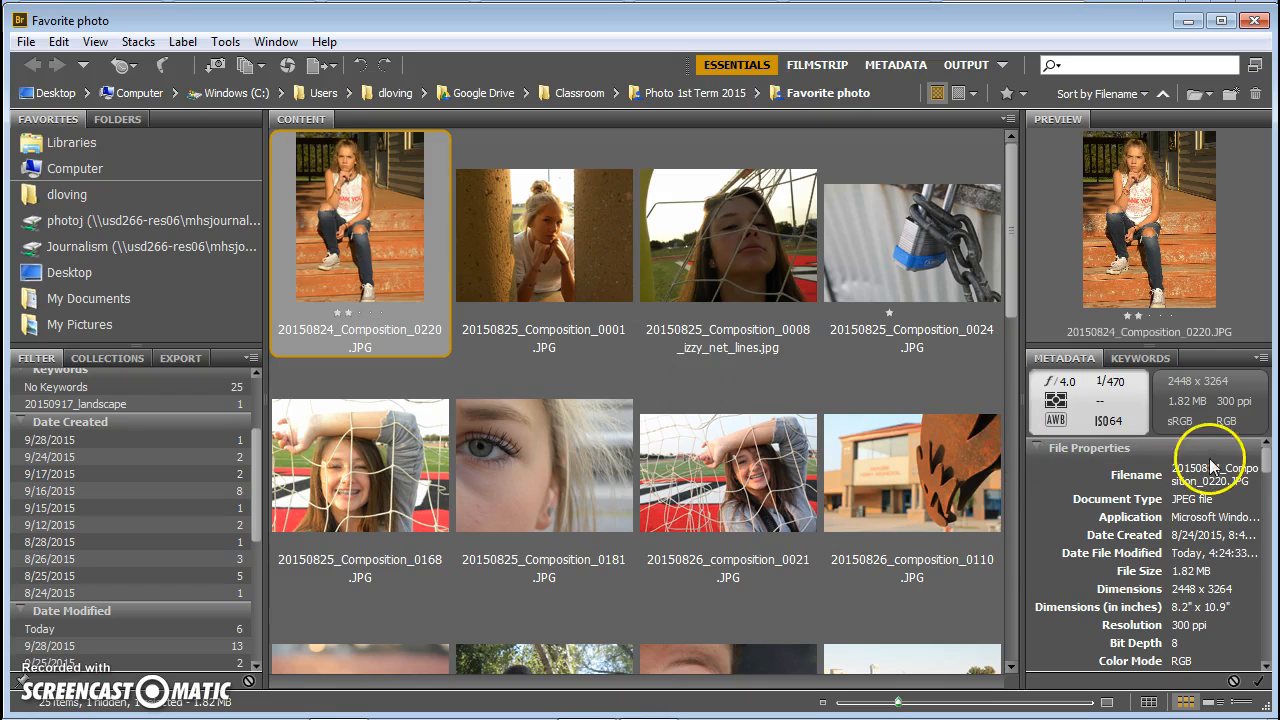
pyautogui.moveTo(1264, 462); pyautogui.dragTo(1268, 490)
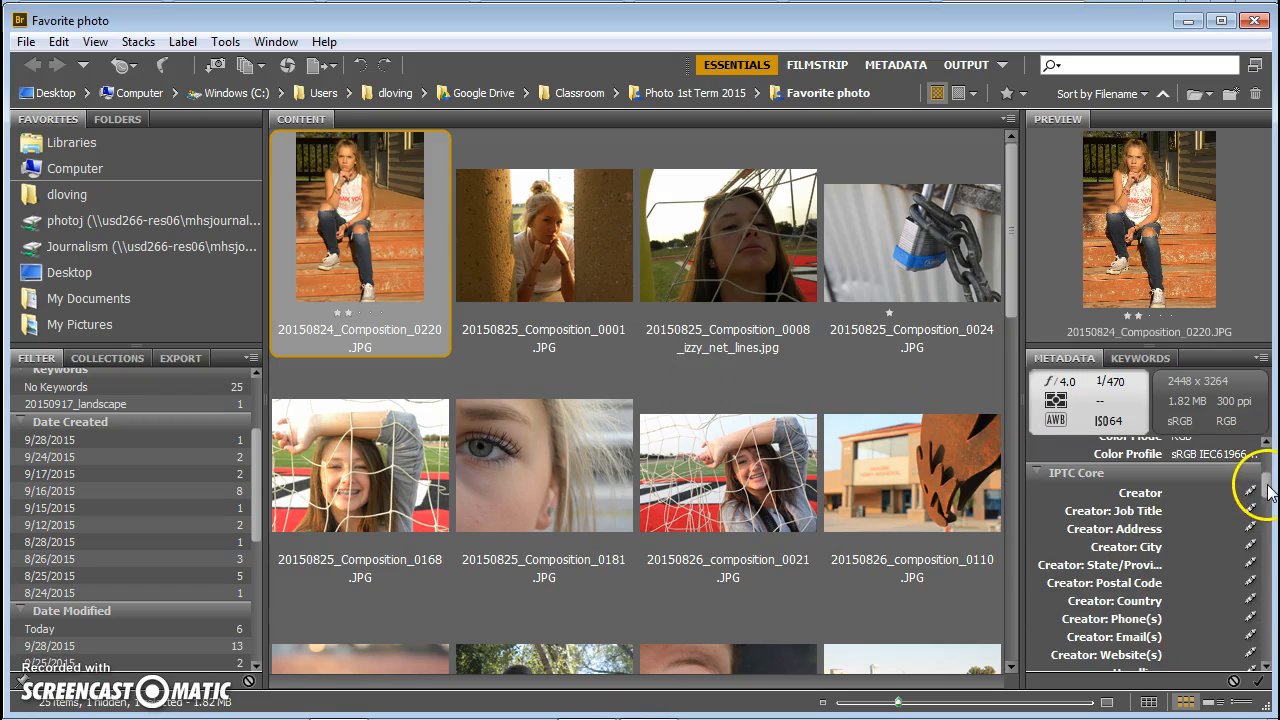
pyautogui.click(1139, 509)
pyautogui.click(1145, 492)
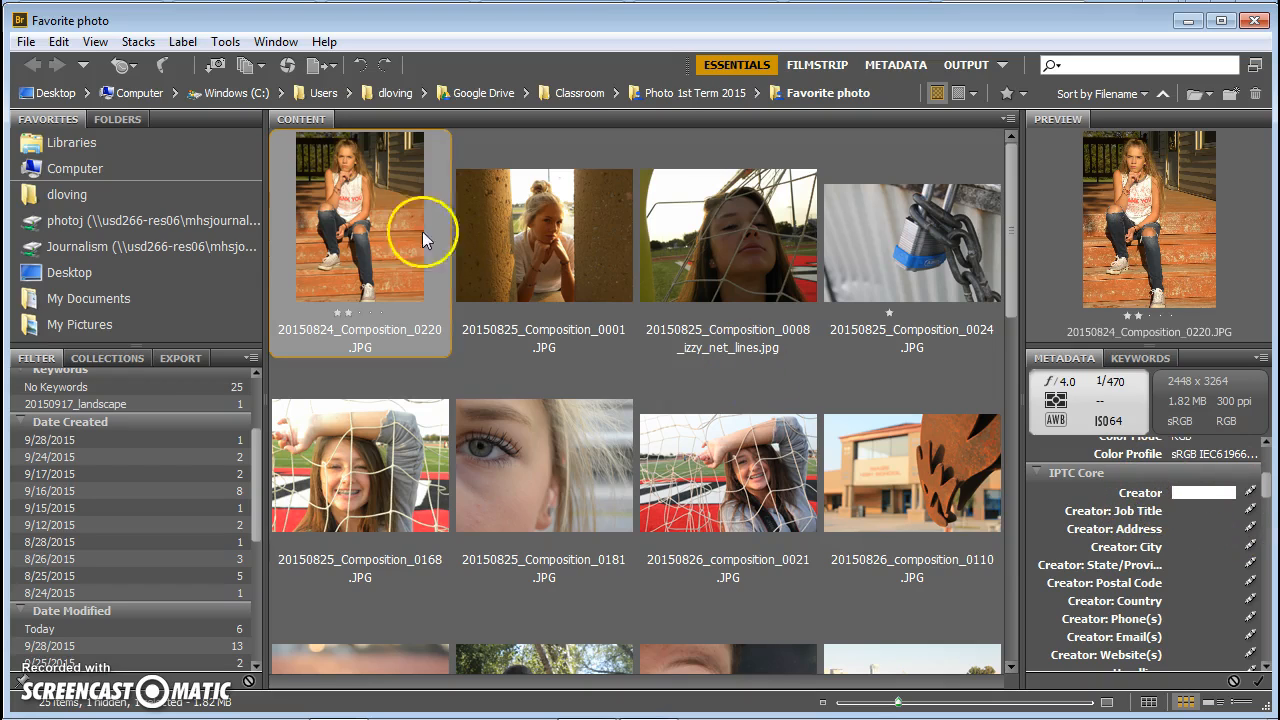
# Step: Select all photos in the folder, enter the photographer's full name as IPTC Creator, and apply the metadata change to them
pyautogui.click(349, 233)
pyautogui.hotkey('ctrl', 'a')
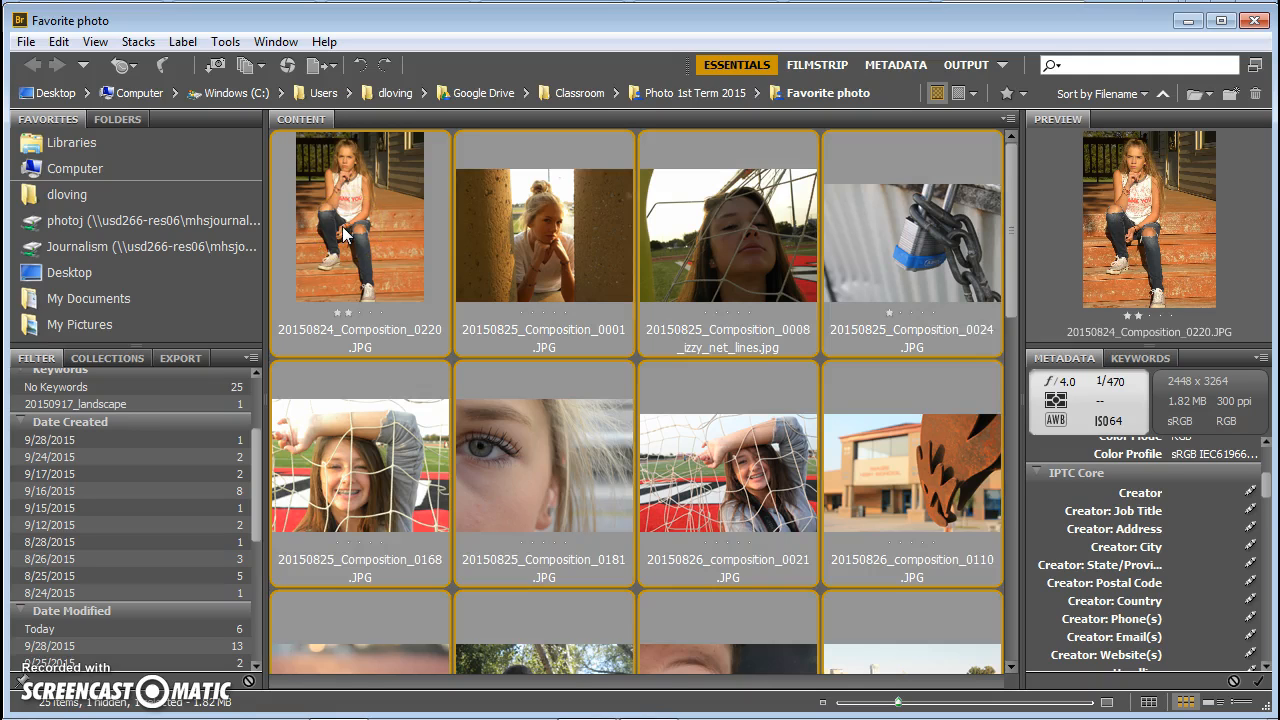
pyautogui.click(1160, 479)
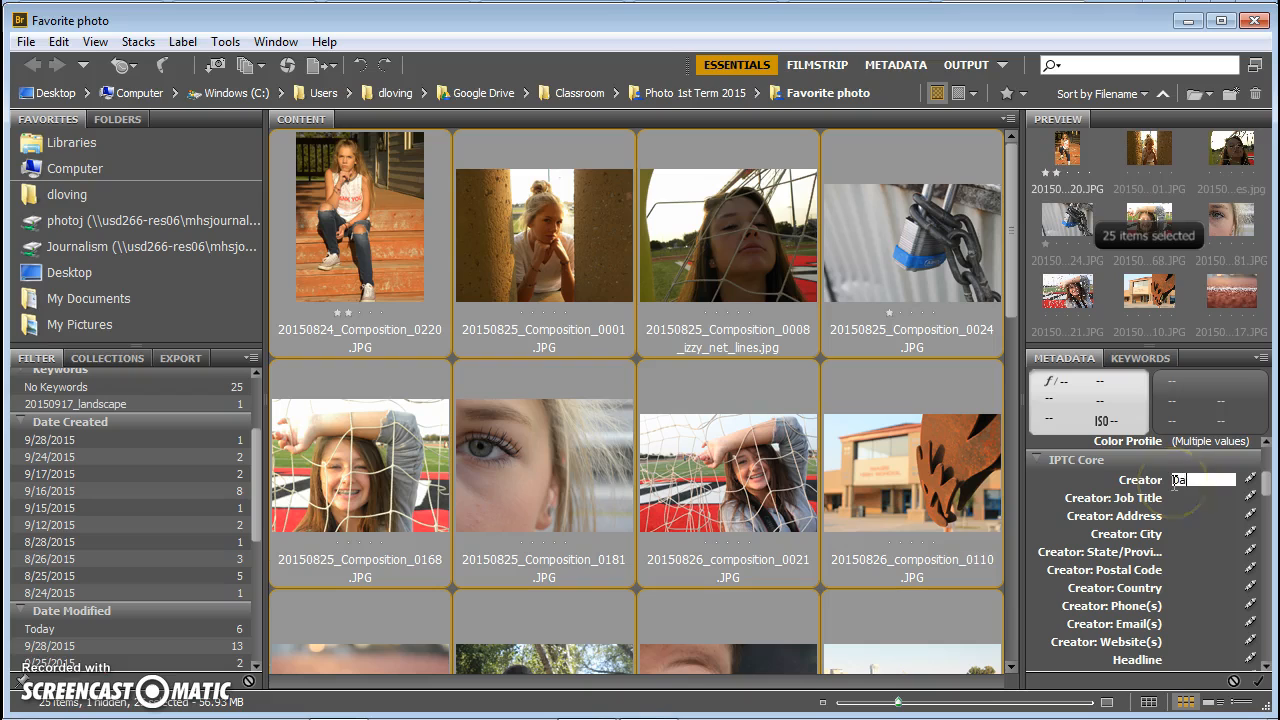
pyautogui.click(1175, 519)
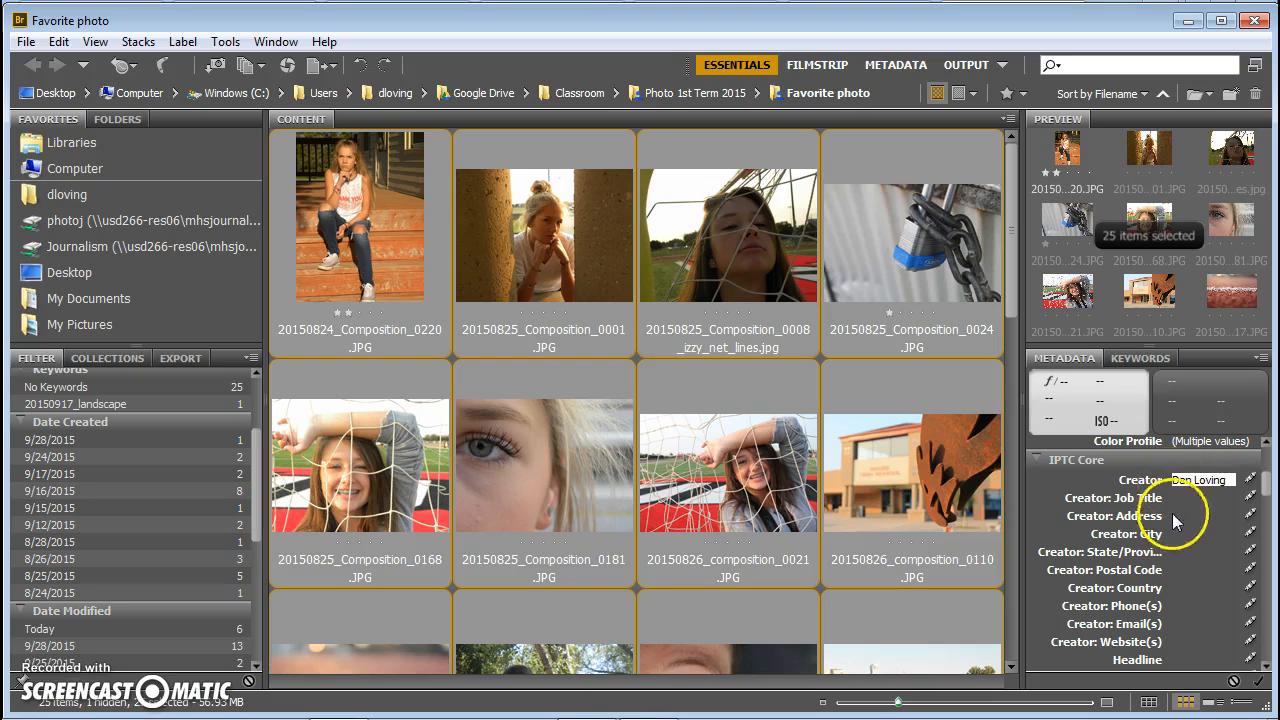
pyautogui.press('BackSpace')
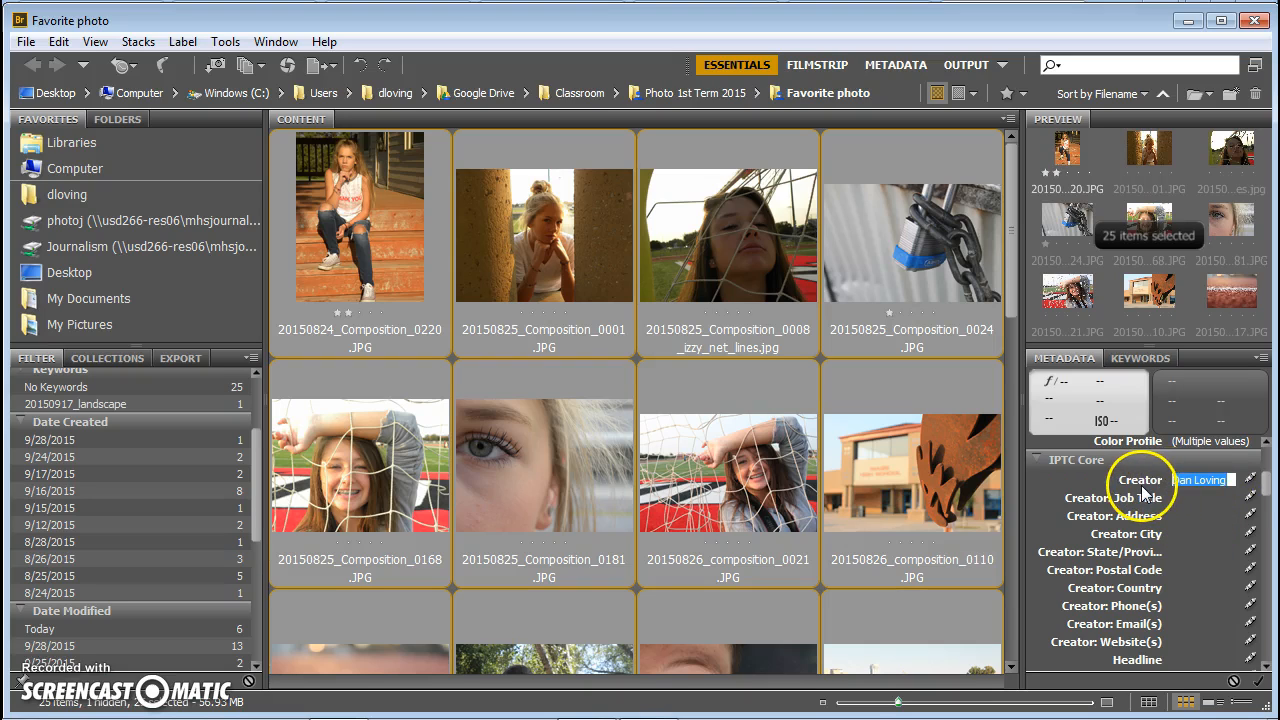
pyautogui.click(1216, 514)
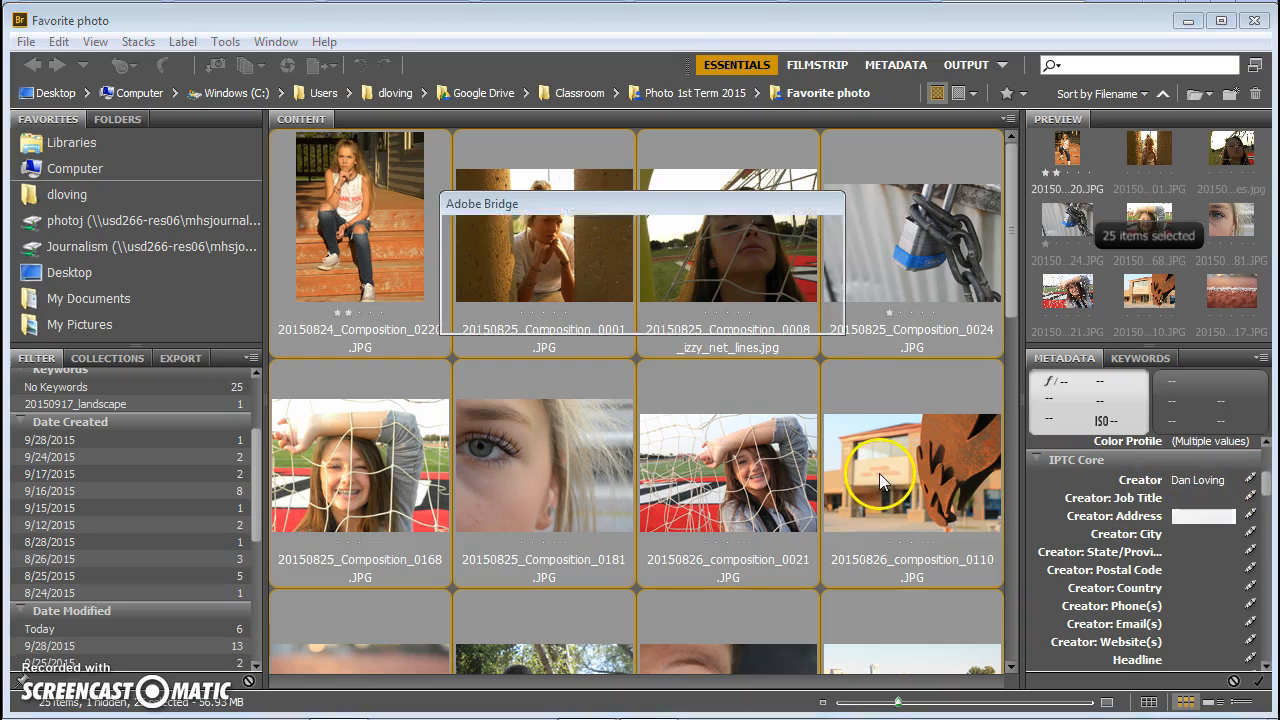
pyautogui.click(668, 309)
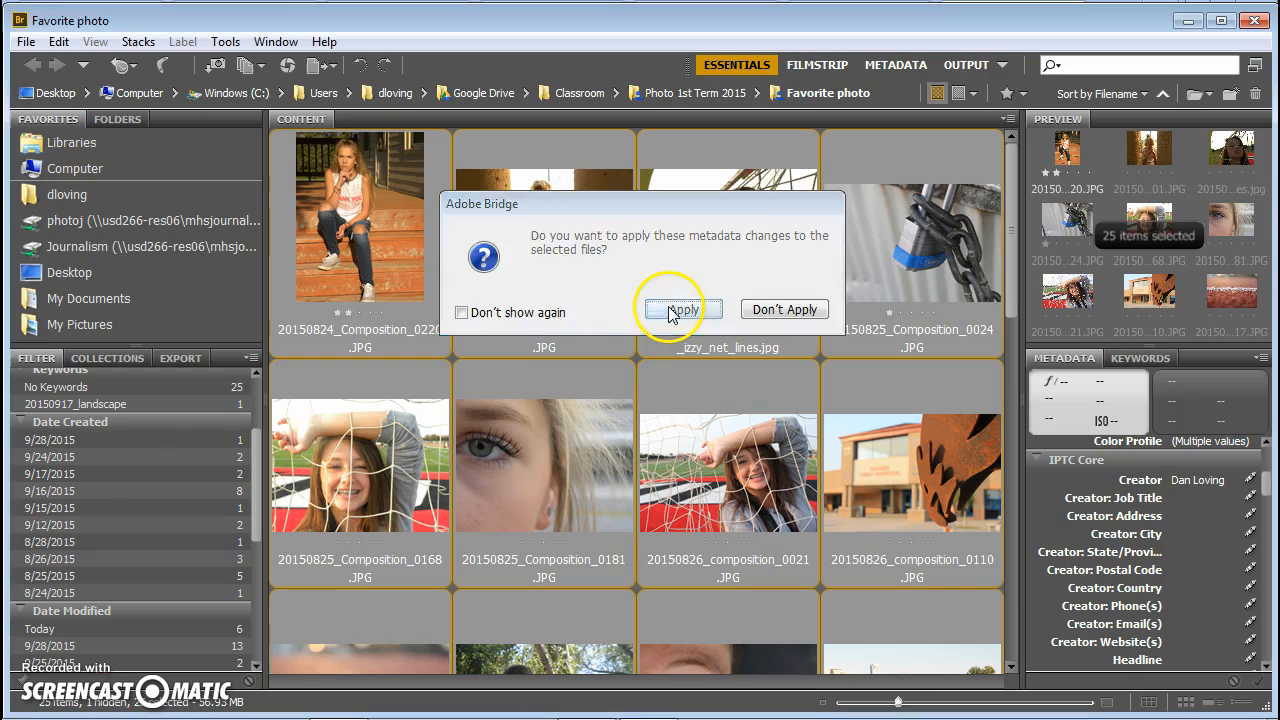
# Step: Check the IPTC Creator entry on individual photos, including 20150825_Composition_0168.JPG, 20150825_Composition_0181.JPG and 20150915Landscape_0018.JPG
pyautogui.click(512, 466)
pyautogui.click(378, 445)
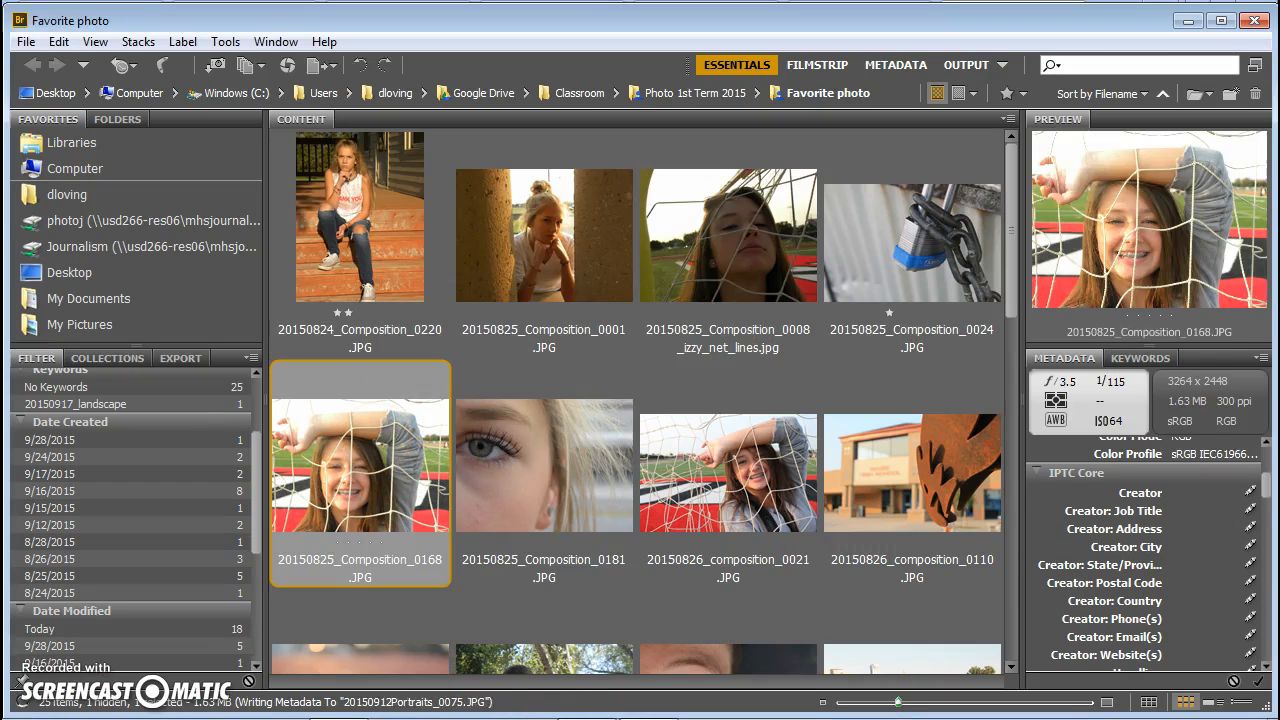
pyautogui.scroll(1, 1267, 488)
pyautogui.scroll(-2, 1267, 488)
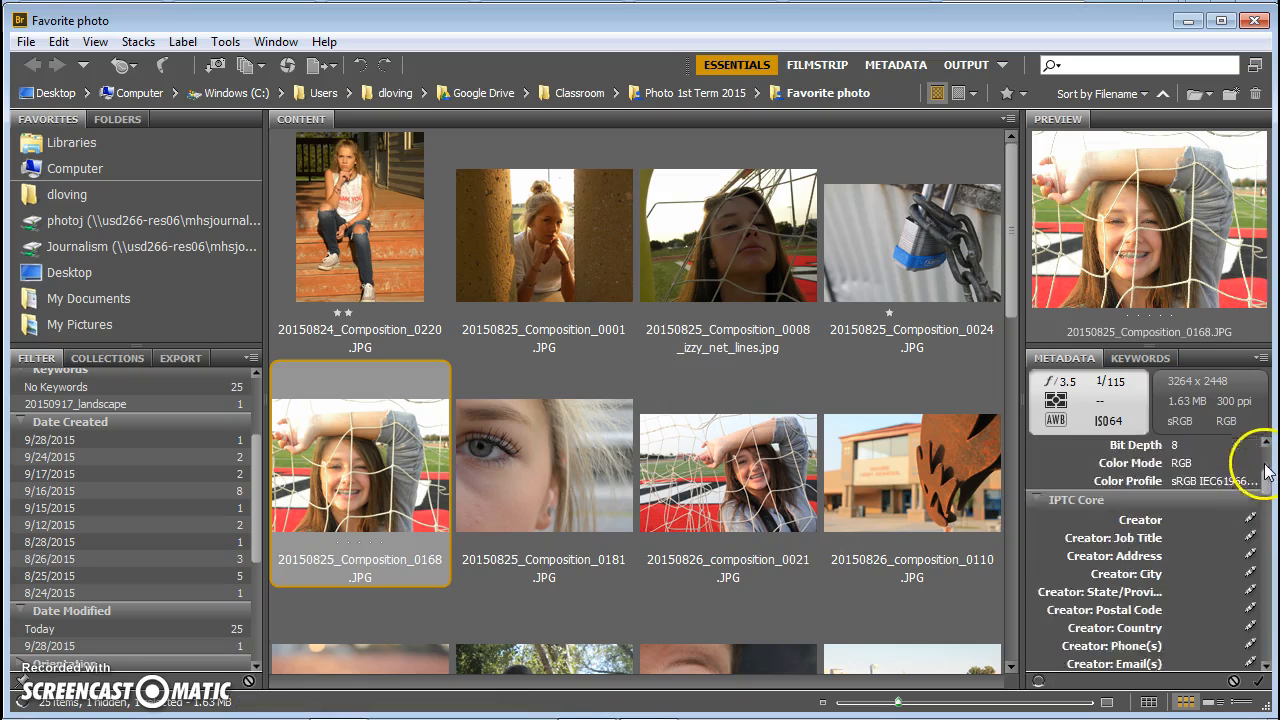
pyautogui.scroll(4, 1267, 488)
pyautogui.click(646, 434)
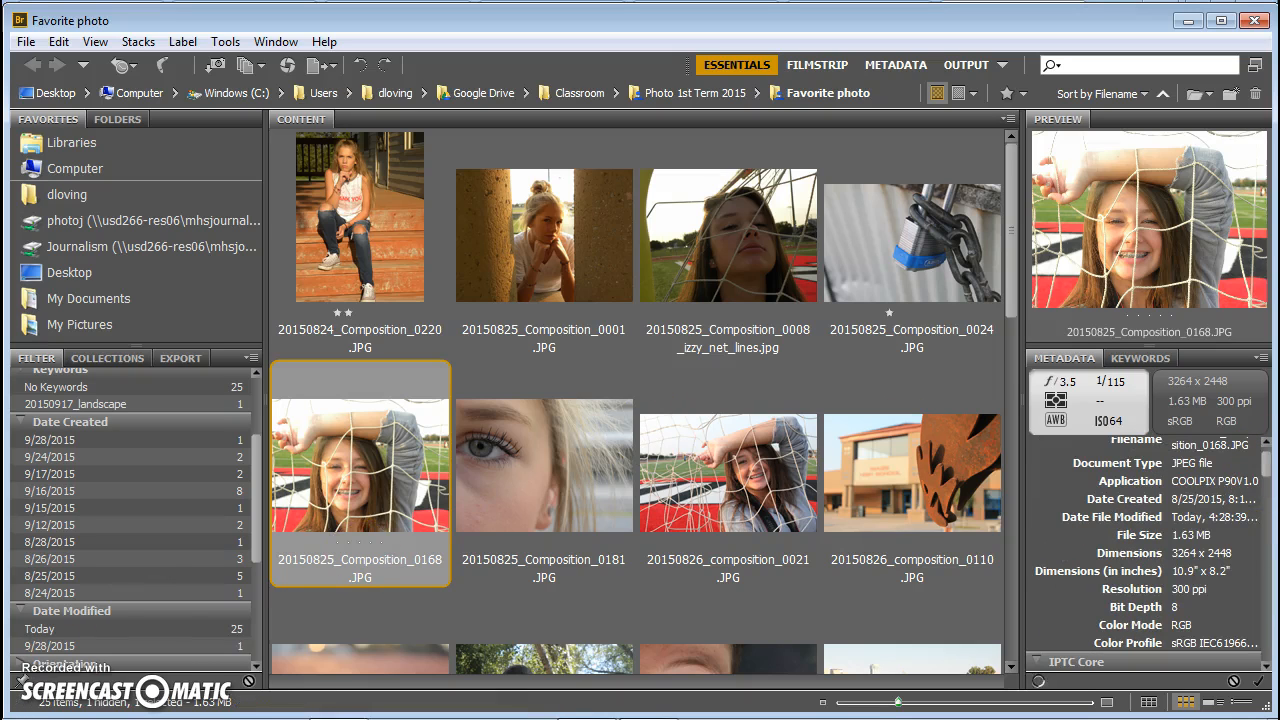
pyautogui.click(415, 507)
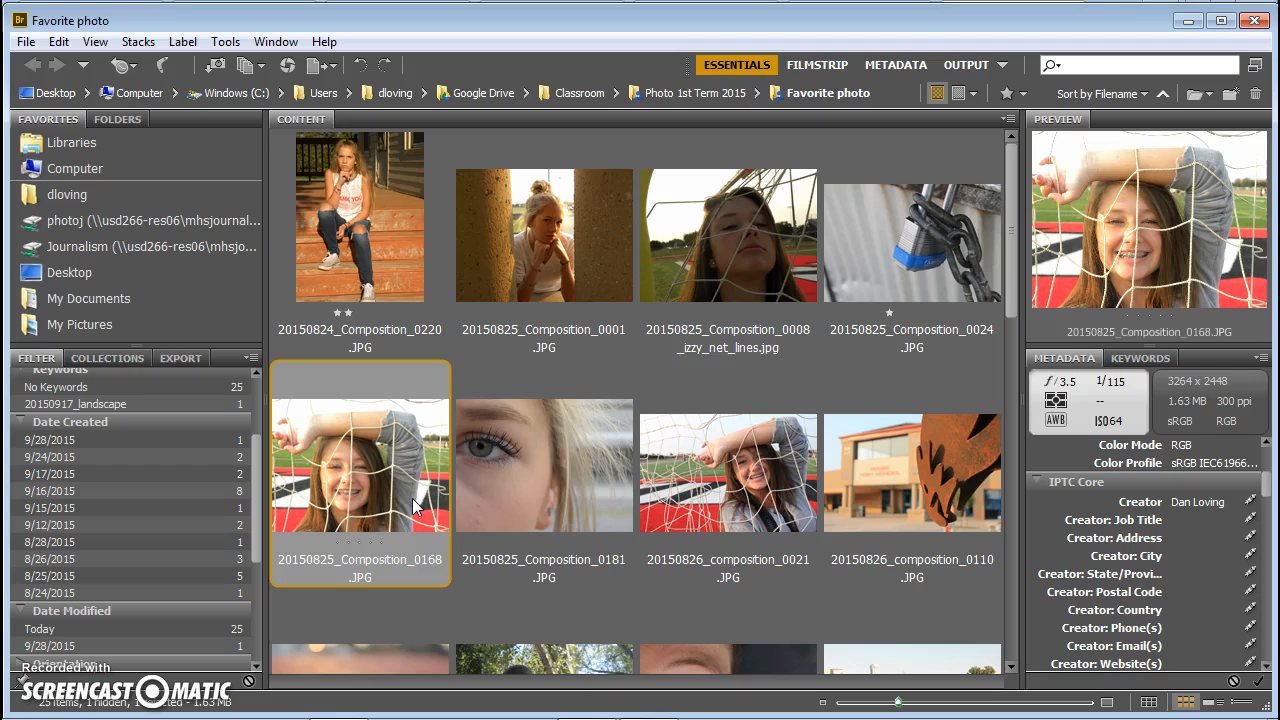
pyautogui.click(582, 496)
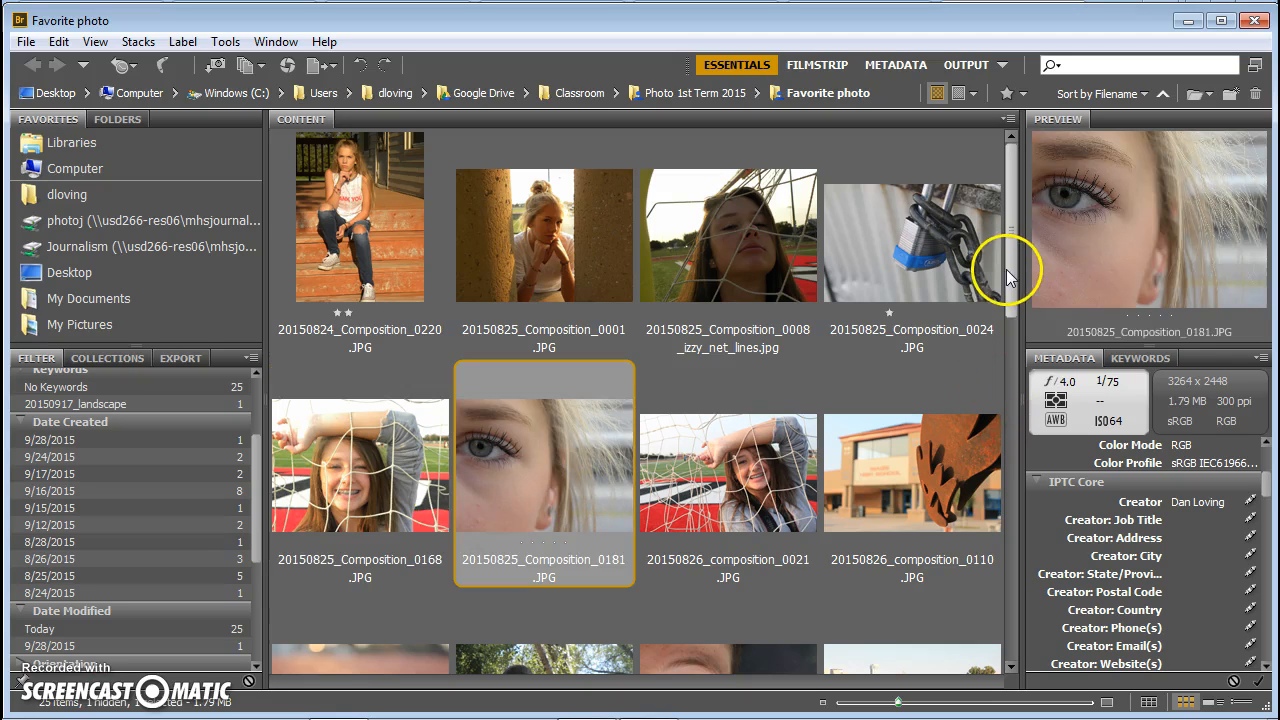
pyautogui.moveTo(1010, 283); pyautogui.dragTo(1006, 351)
pyautogui.click(910, 474)
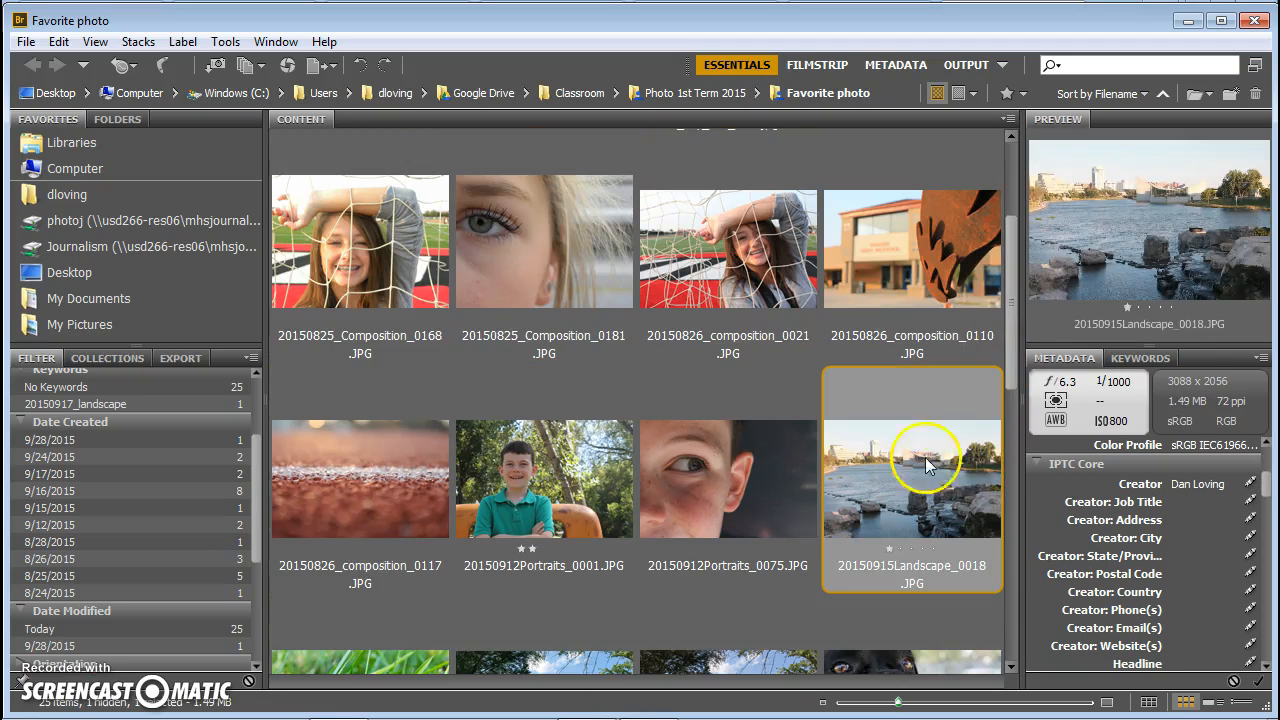
# Step: Select all photos, empty their IPTC Creator field, and apply the metadata change to the selected files
pyautogui.moveTo(1014, 350); pyautogui.dragTo(1012, 305)
pyautogui.click(389, 196)
pyautogui.hotkey('ctrl', 'a')
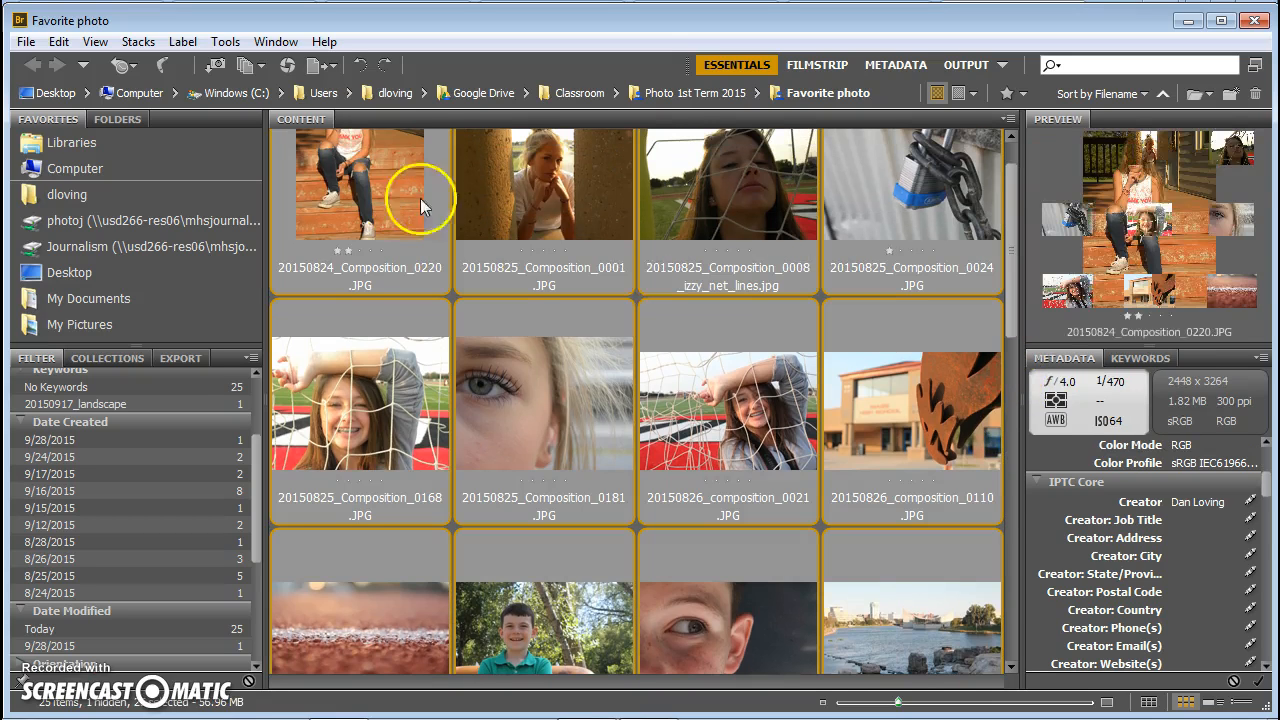
pyautogui.click(1218, 489)
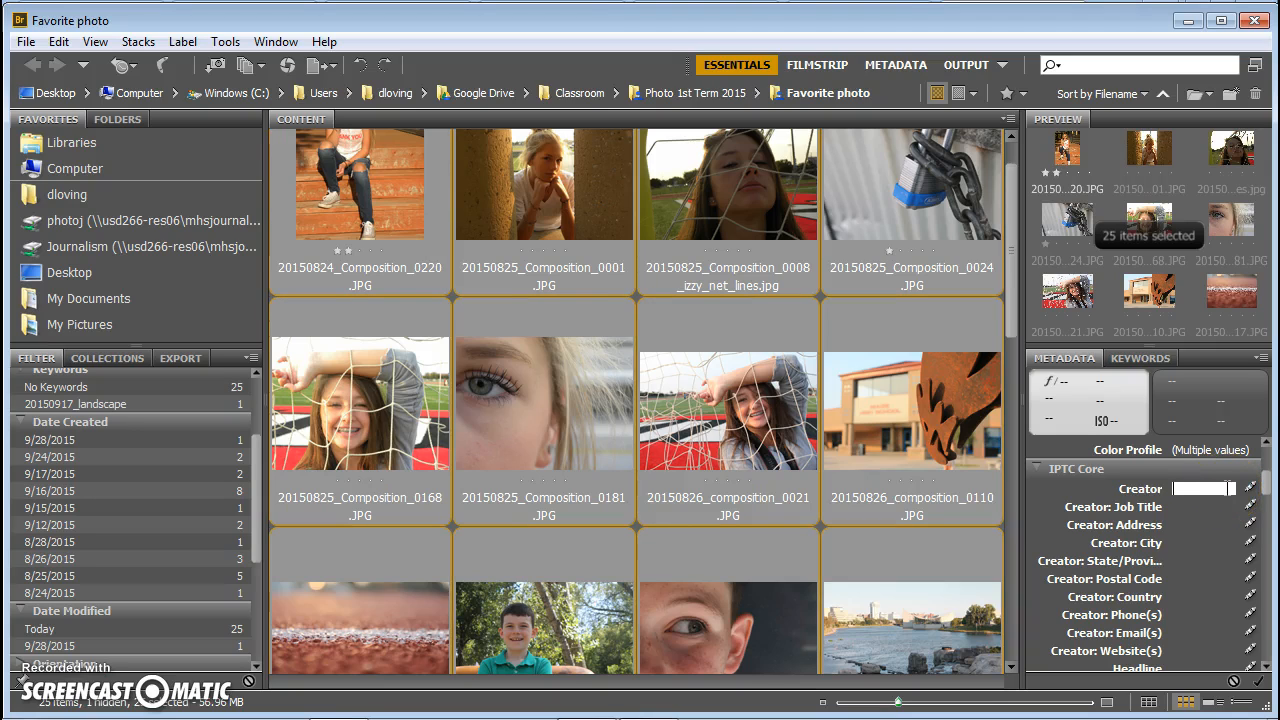
pyautogui.click(1117, 543)
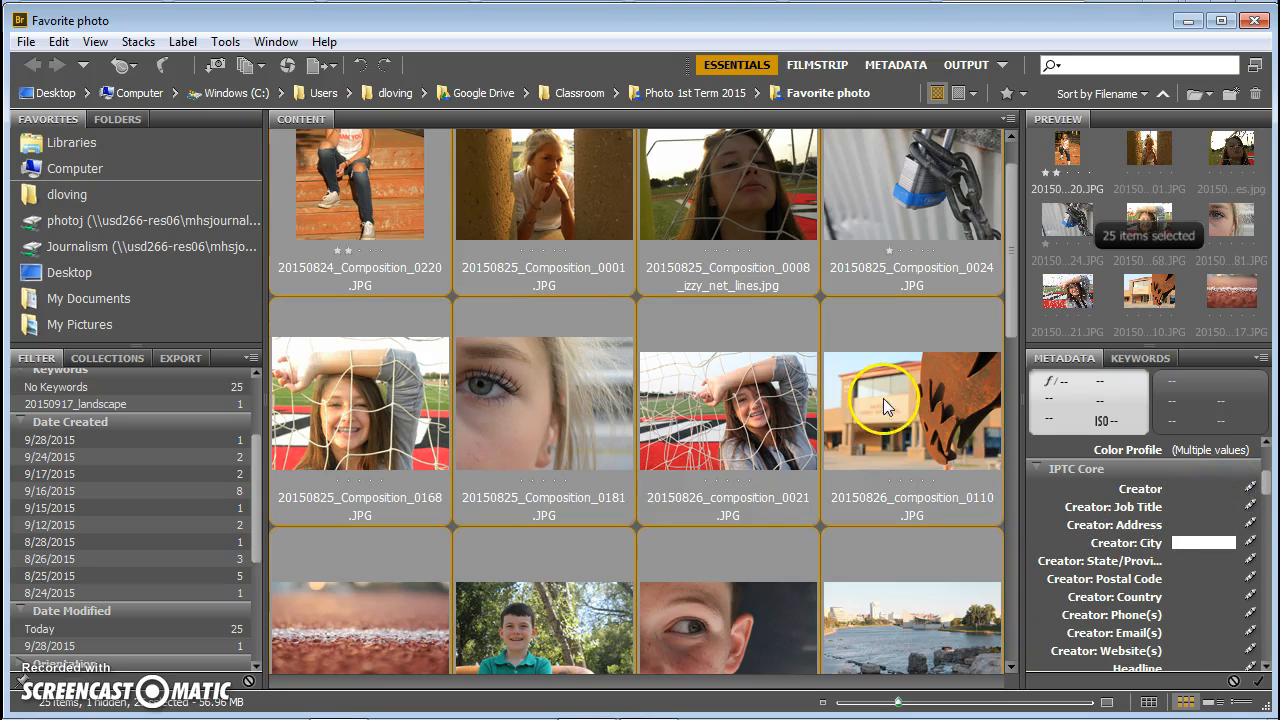
pyautogui.click(659, 237)
pyautogui.click(666, 312)
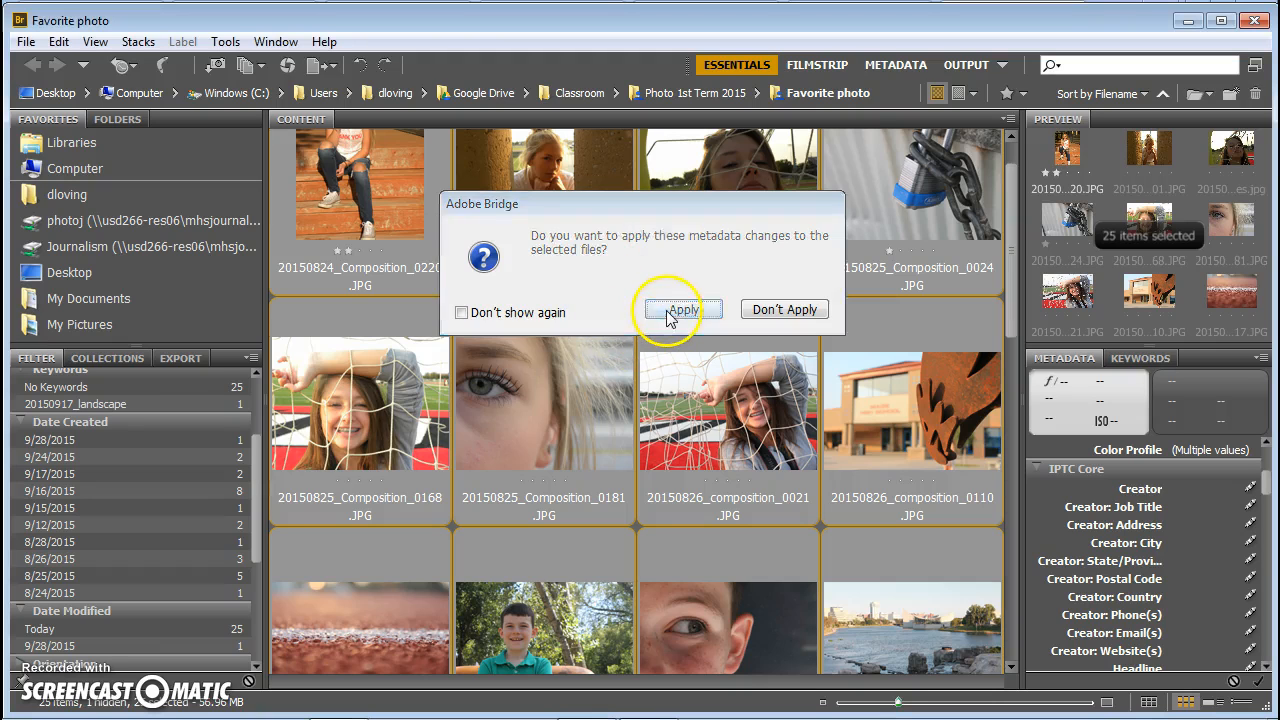
# Step: Check the IPTC Creator field of 20150825_Composition_0001.JPG and 20150825_Composition_0181.JPG
pyautogui.click(415, 160)
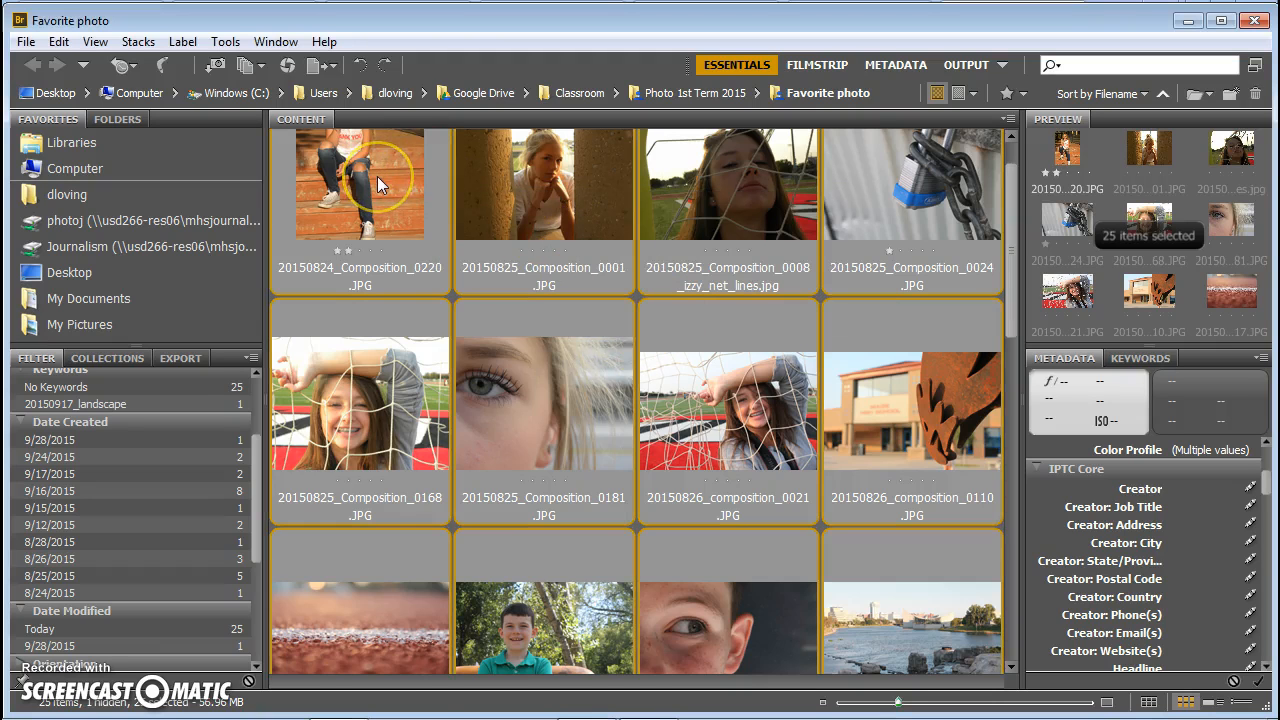
pyautogui.click(549, 228)
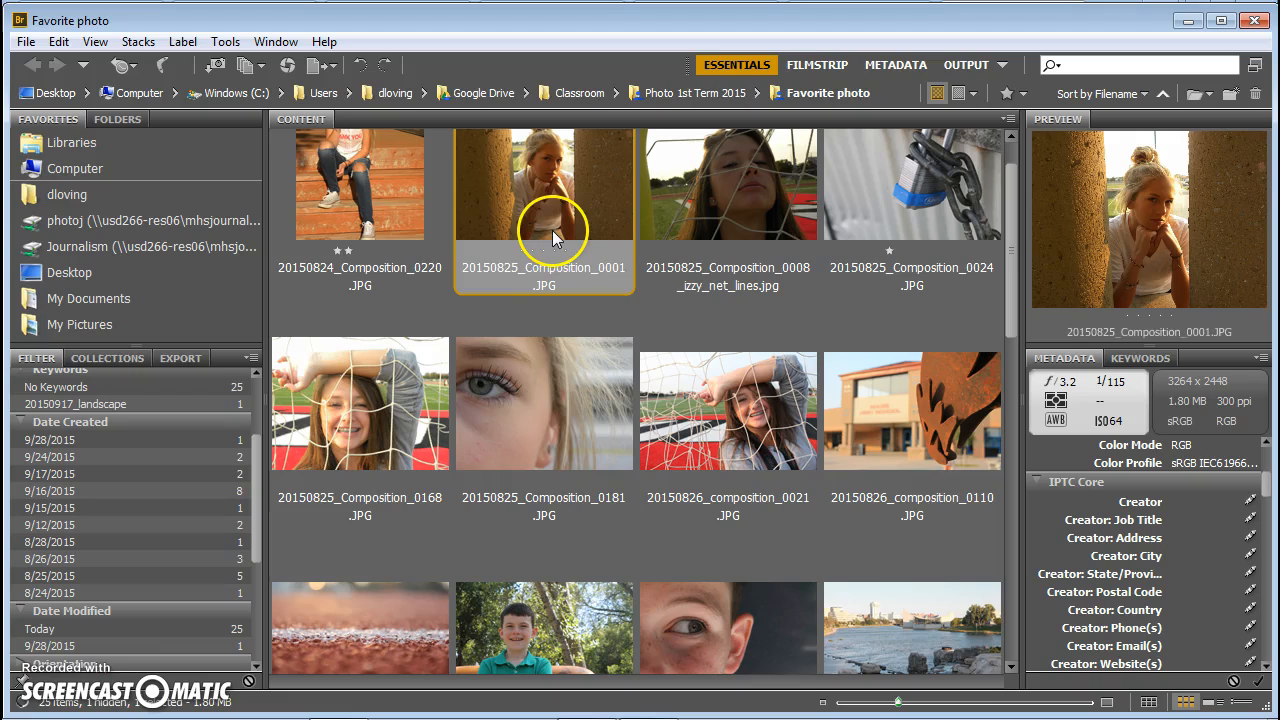
pyautogui.click(567, 403)
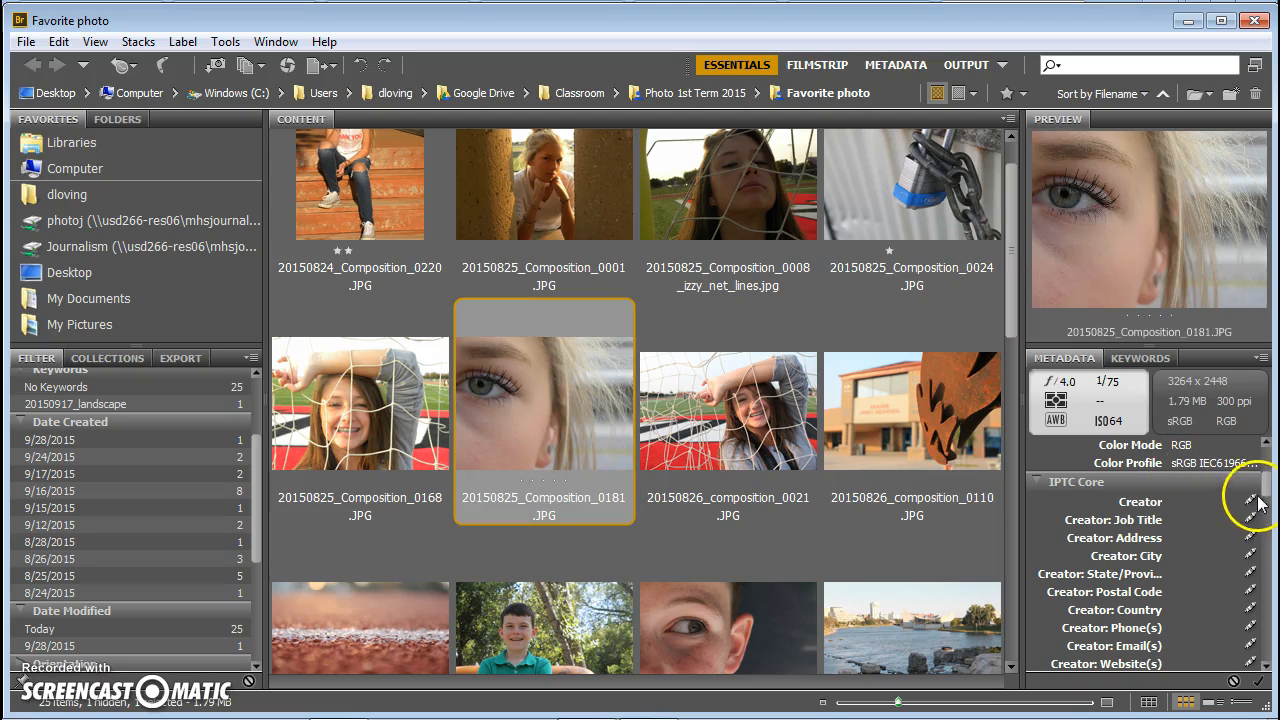
# Step: Look through the IPTC Core metadata fields of 20150825_Composition_0181.JPG and browse further down the photo folder
pyautogui.moveTo(1268, 490)
pyautogui.mouseDown()
pyautogui.moveTo(1262, 508)
pyautogui.moveTo(1262, 482)
pyautogui.moveTo(1247, 497)
pyautogui.mouseUp()
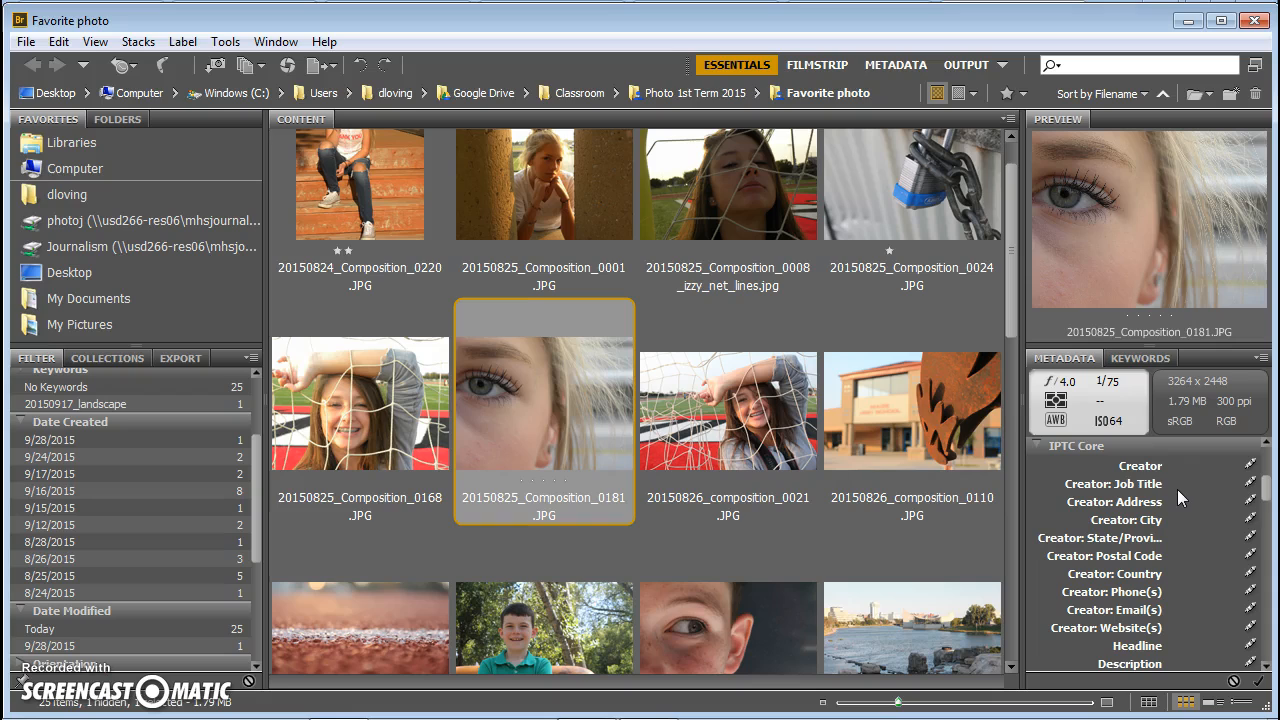
pyautogui.moveTo(1268, 492); pyautogui.dragTo(1268, 516)
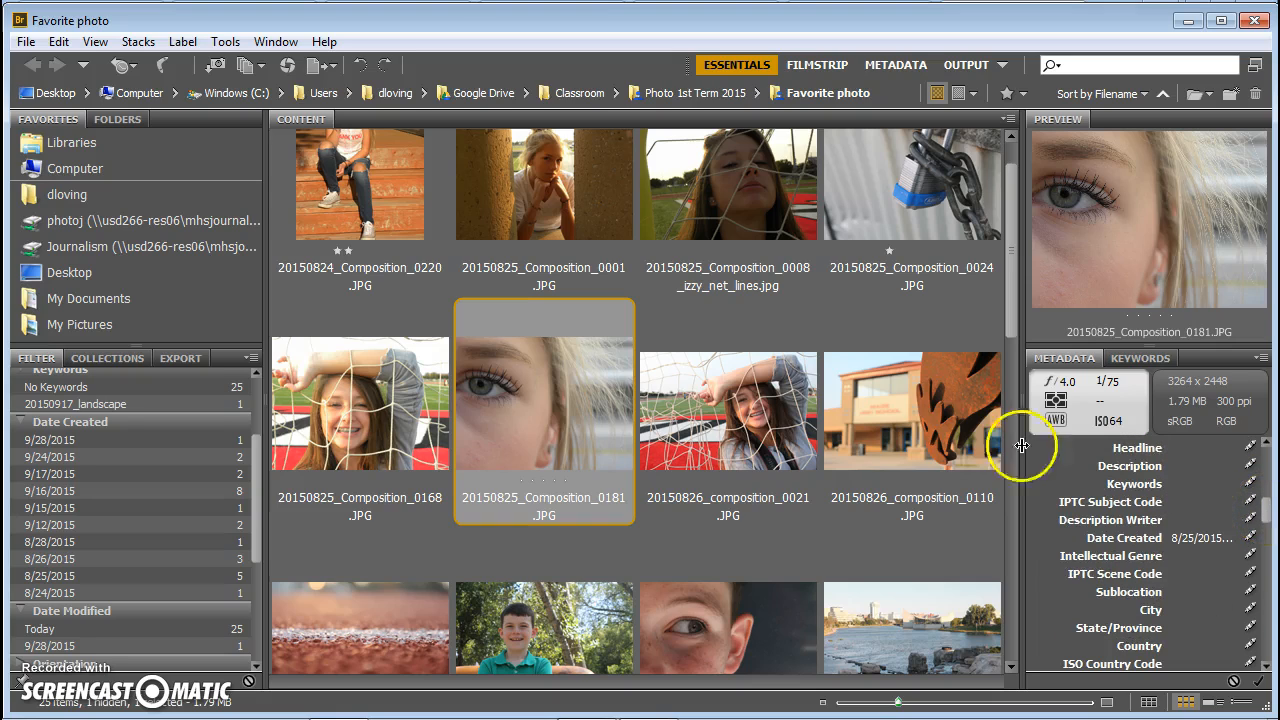
pyautogui.moveTo(1012, 210); pyautogui.dragTo(965, 265)
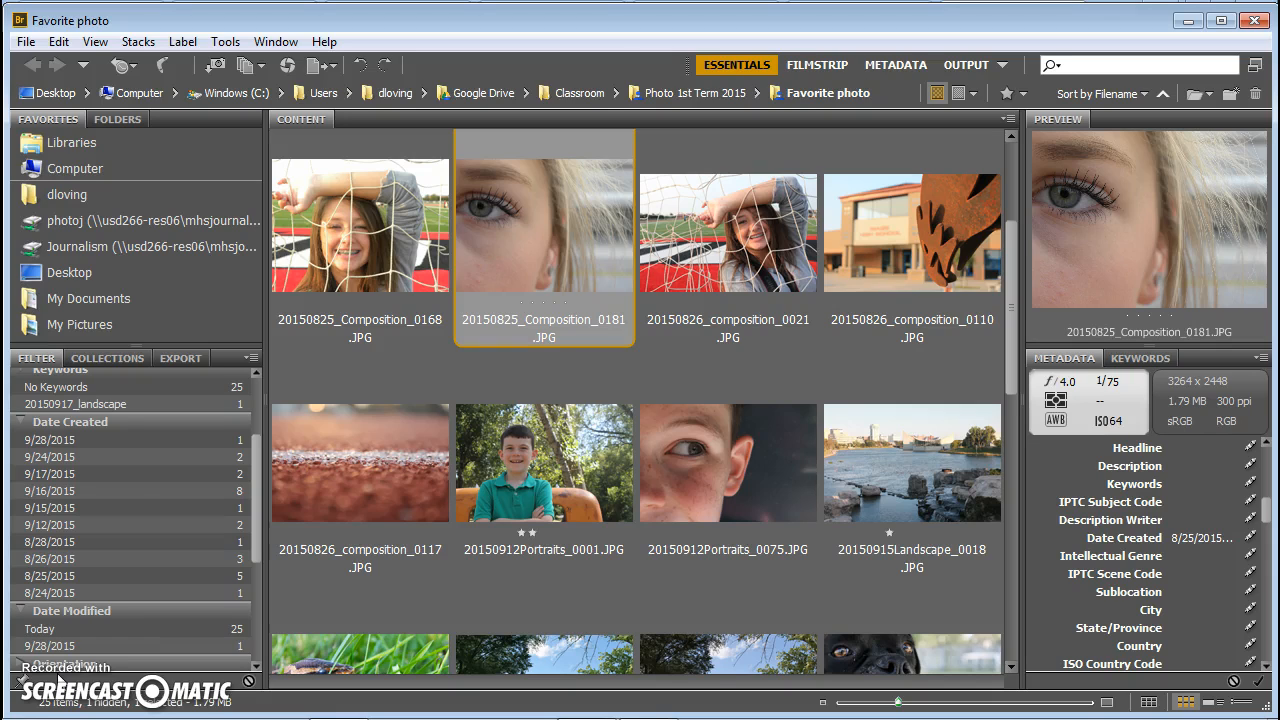
pyautogui.click(225, 42)
pyautogui.click(262, 62)
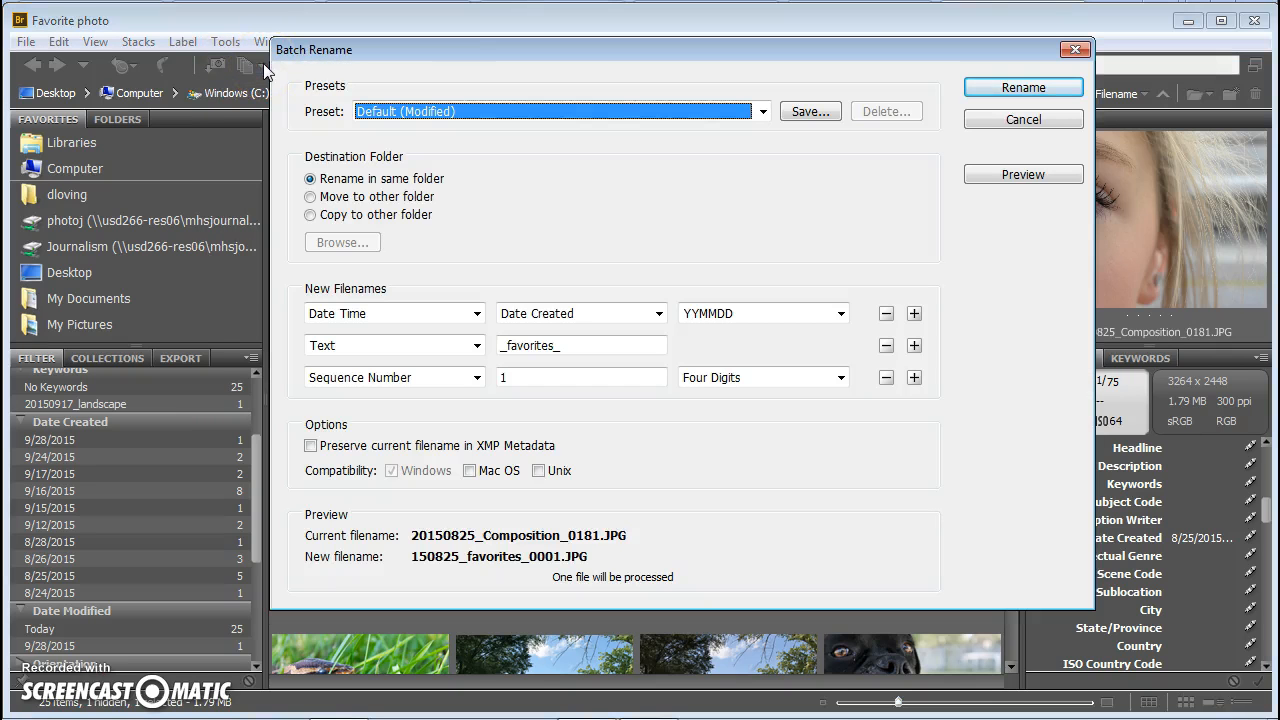
pyautogui.click(1023, 119)
# Step: Select all photos in the folder and try Date File Modified as the date source for the Batch Rename file names
pyautogui.hotkey('ctrl', 'a')
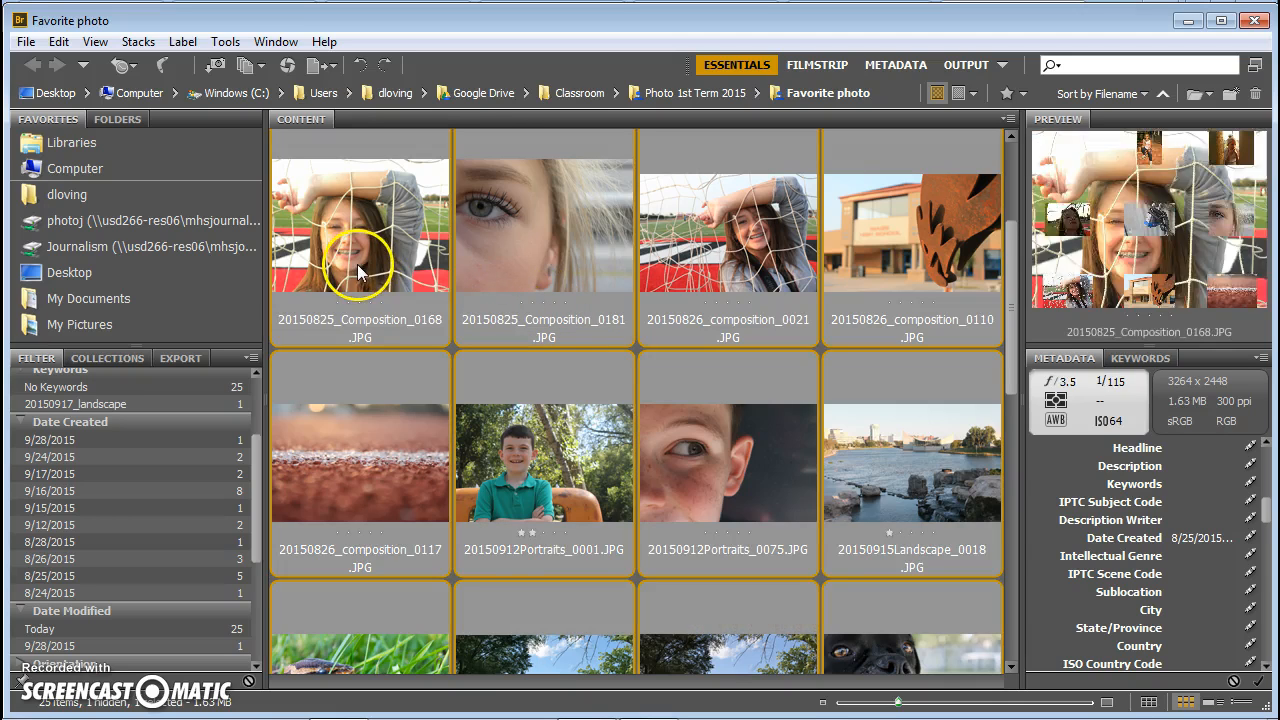
pyautogui.click(225, 42)
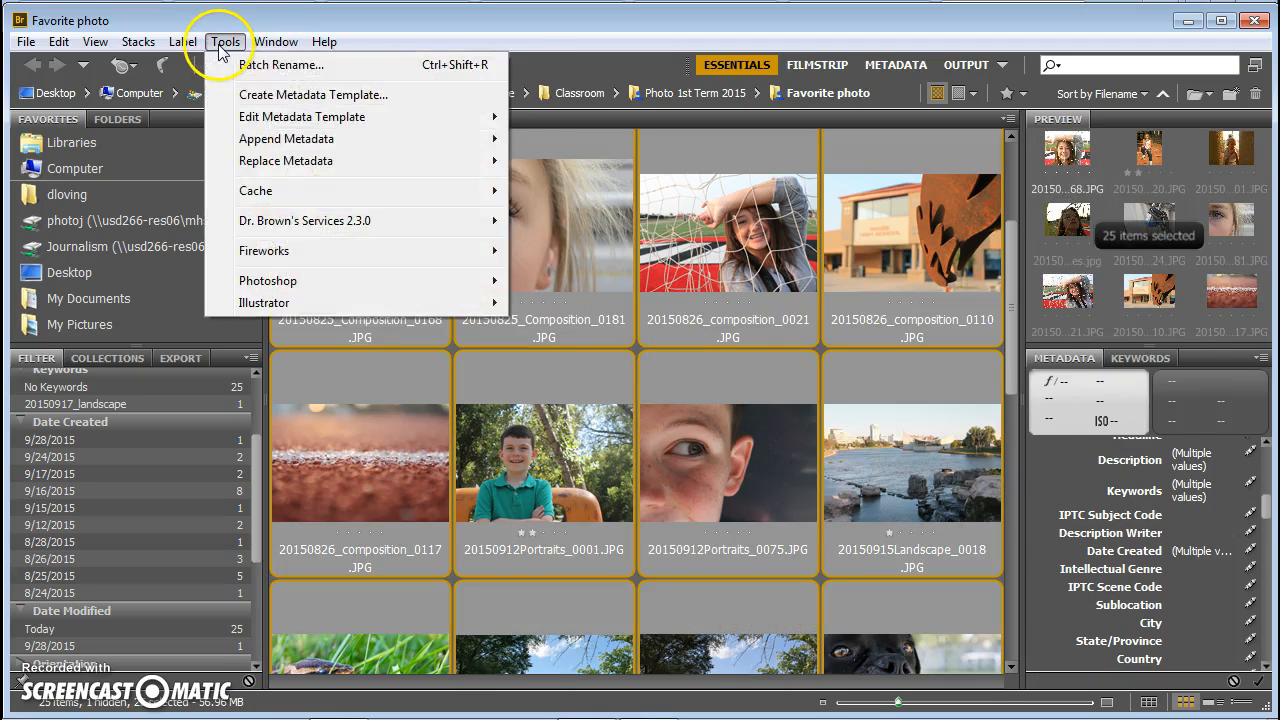
pyautogui.click(240, 64)
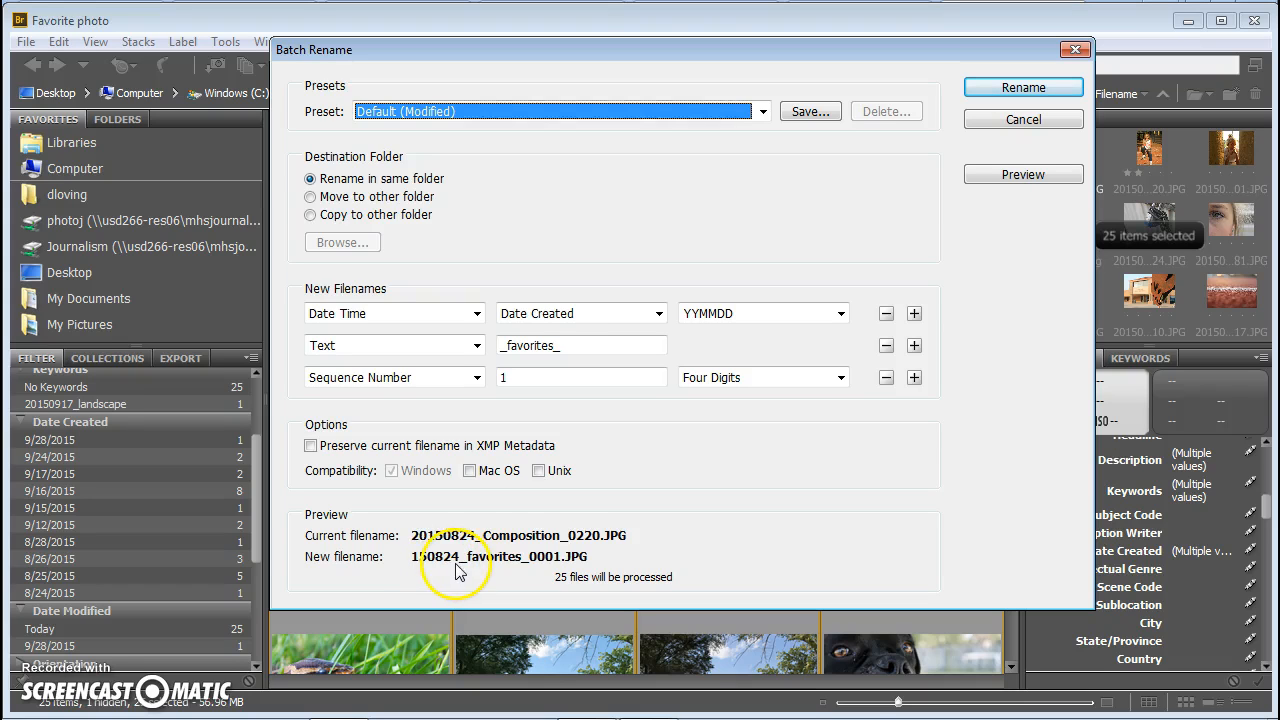
pyautogui.click(657, 315)
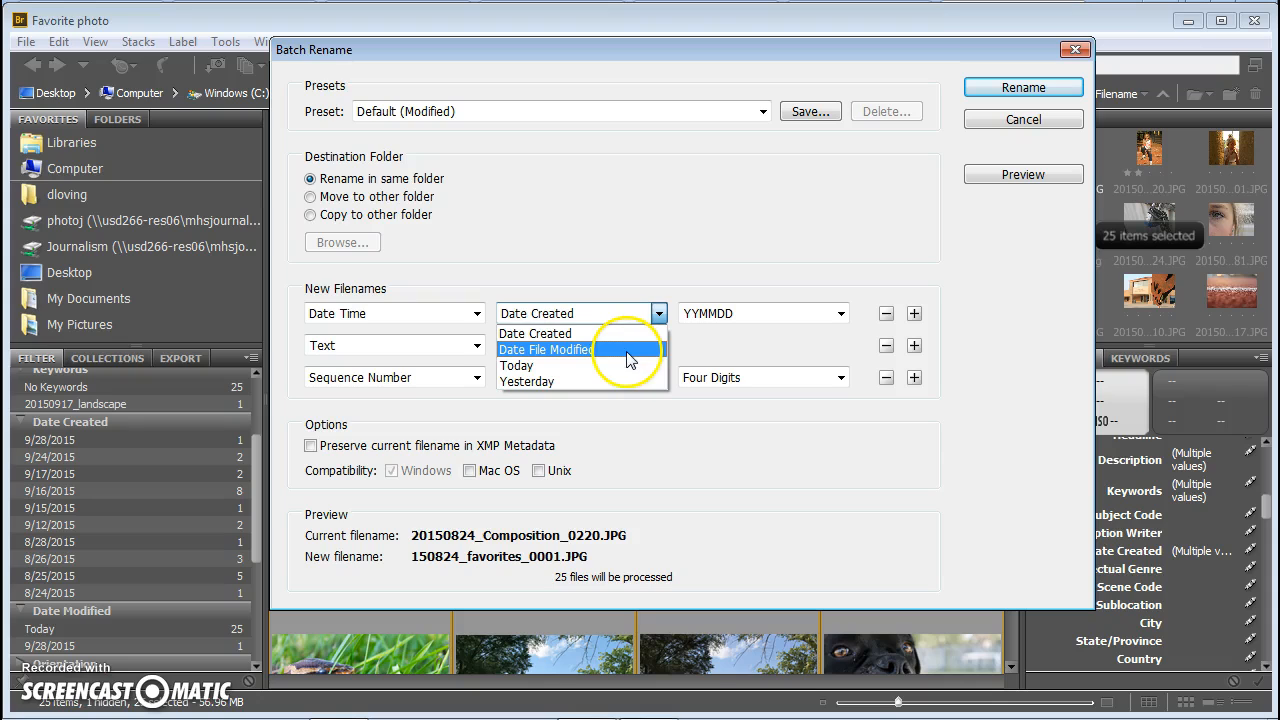
pyautogui.click(629, 351)
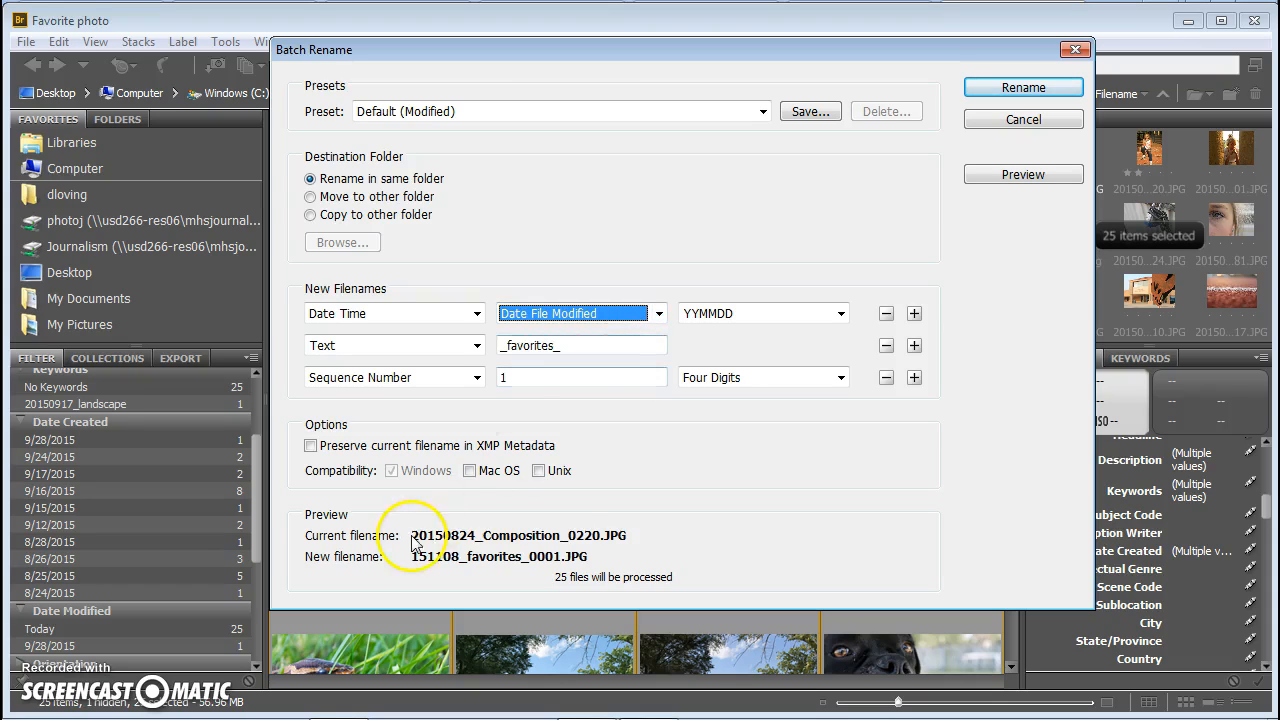
# Step: Set the Batch Rename date source back to Date Created and cancel the rename
pyautogui.click(659, 316)
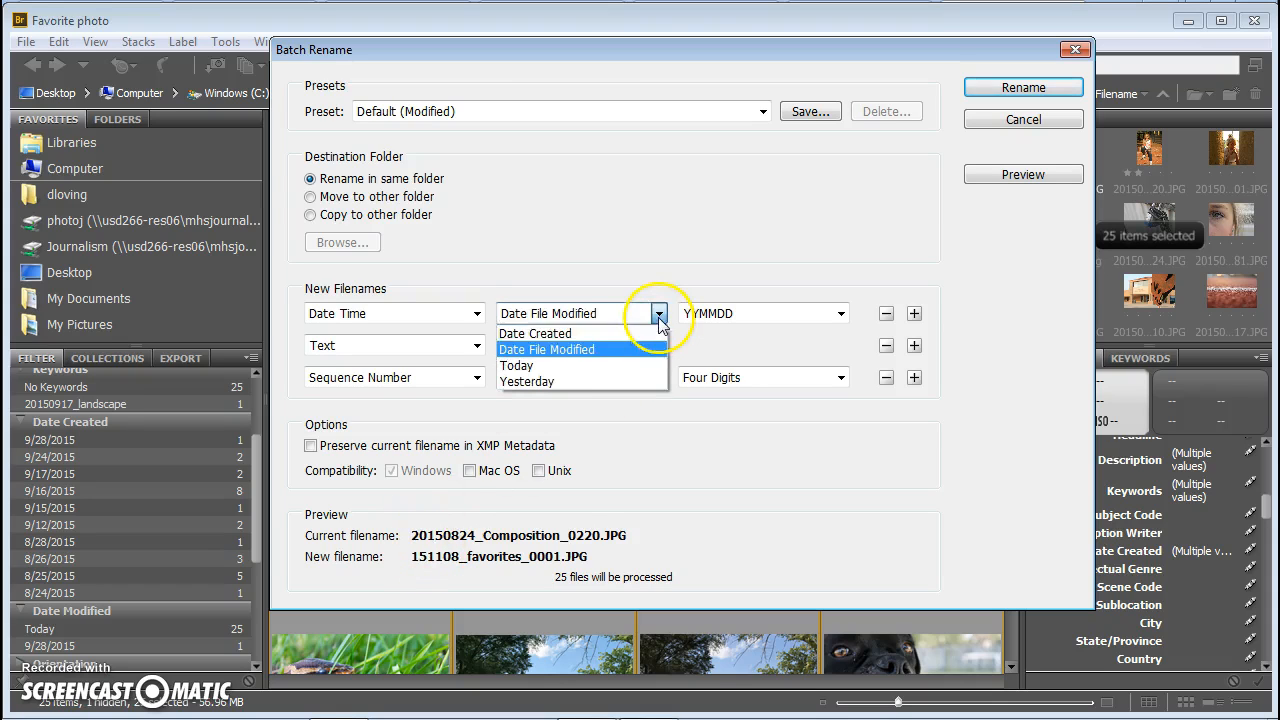
pyautogui.click(610, 334)
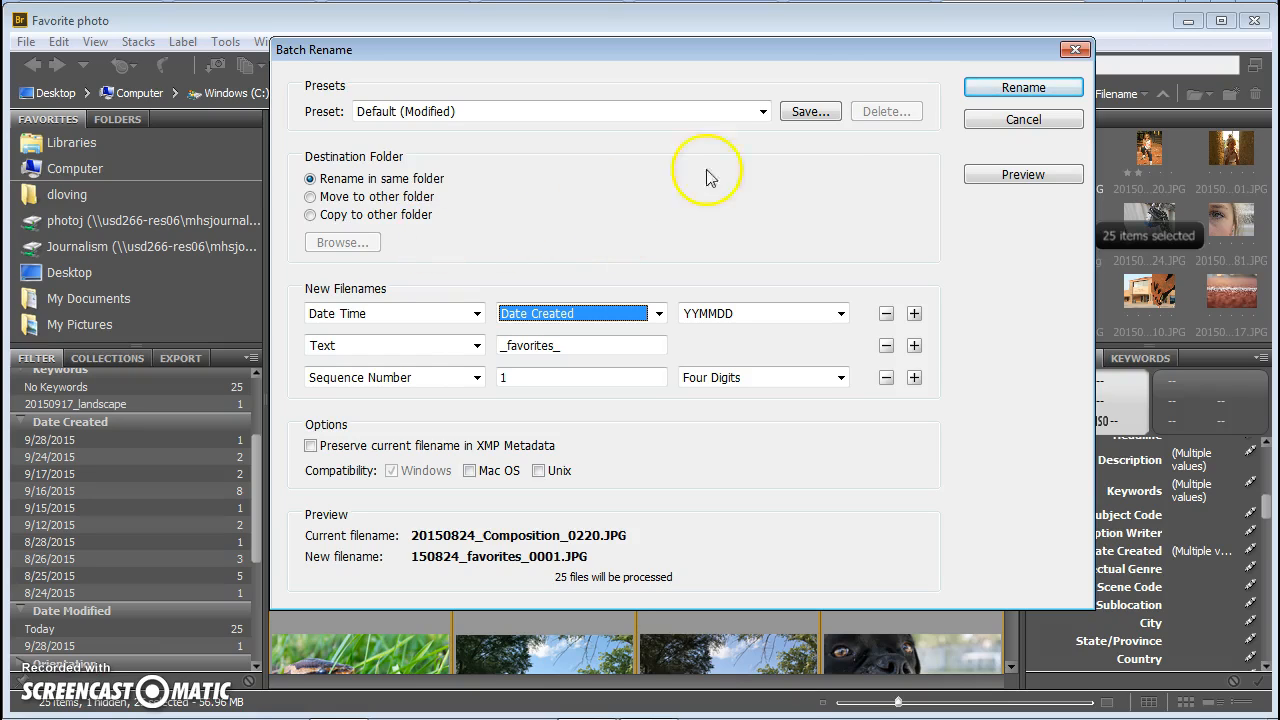
pyautogui.click(1007, 119)
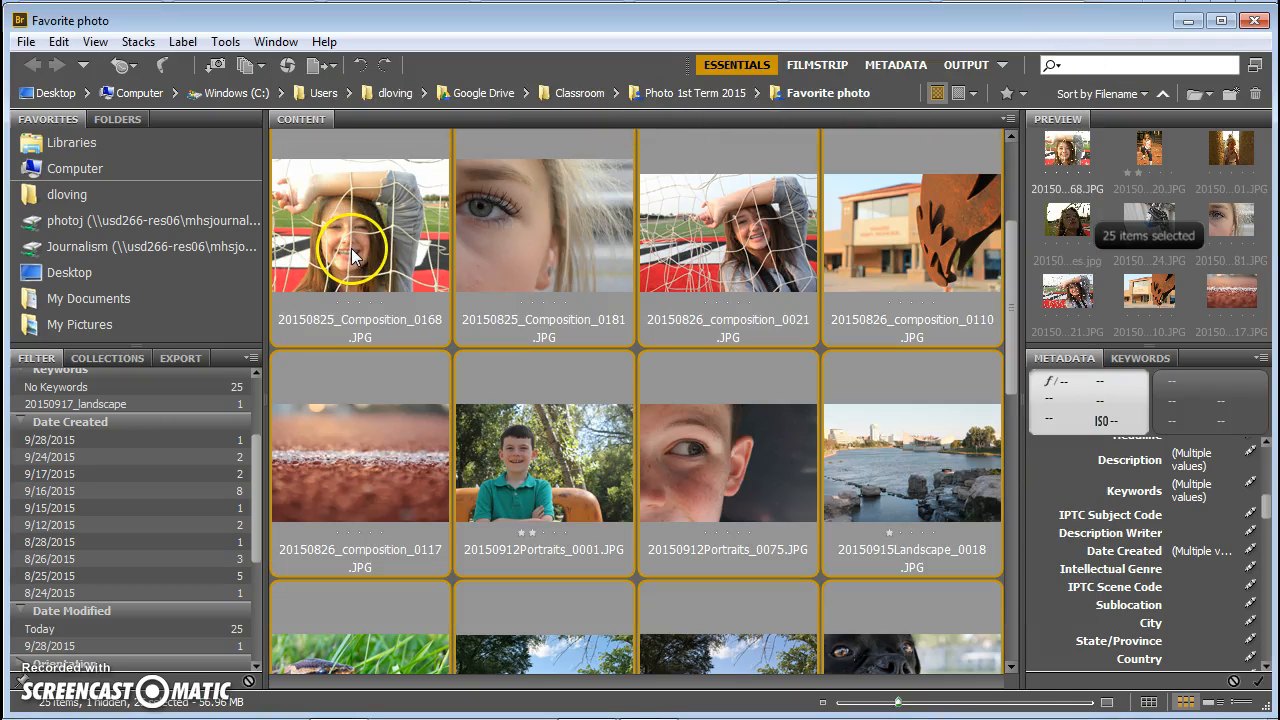
pyautogui.click(350, 255)
pyautogui.click(225, 41)
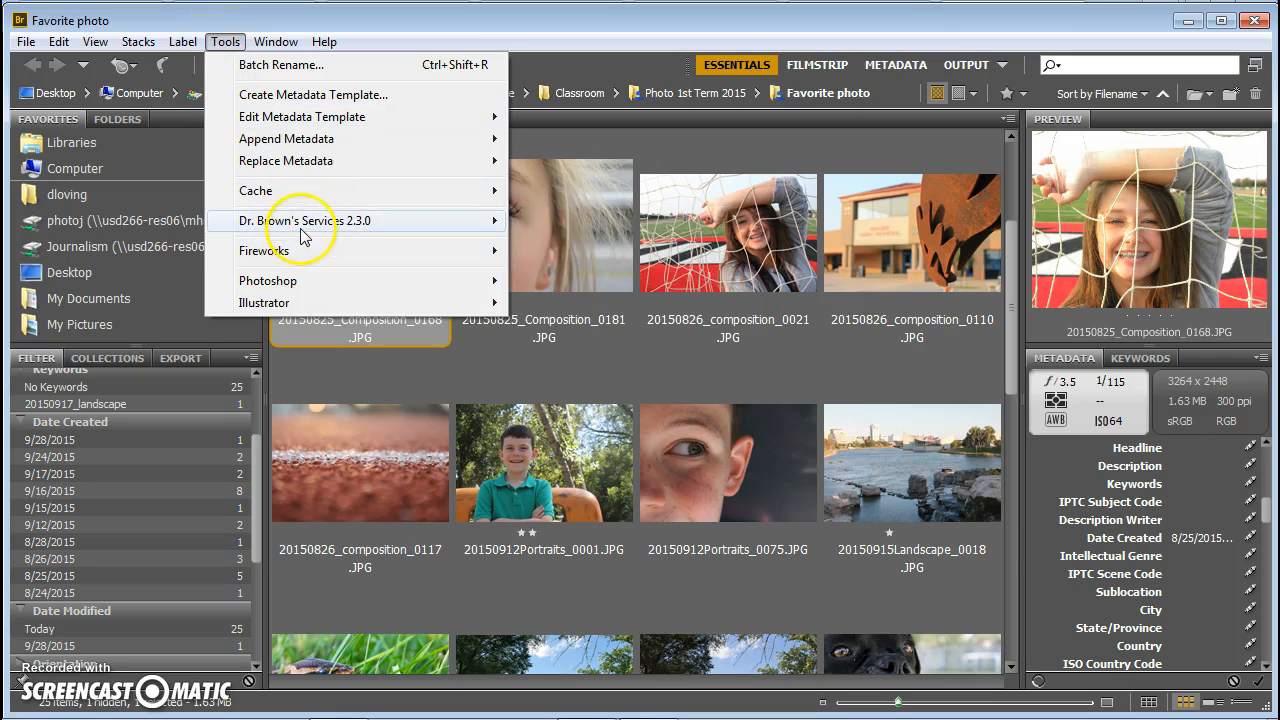
pyautogui.moveTo(305, 228)
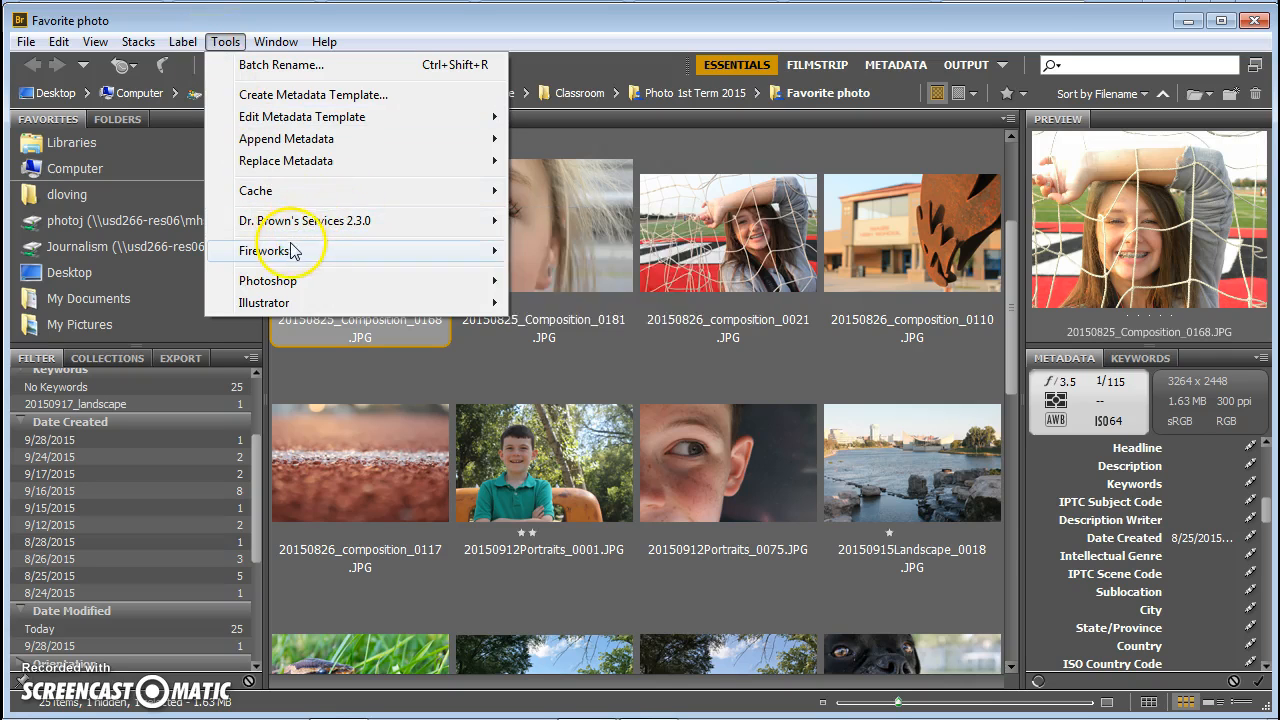
pyautogui.moveTo(288, 258)
pyautogui.moveTo(282, 290)
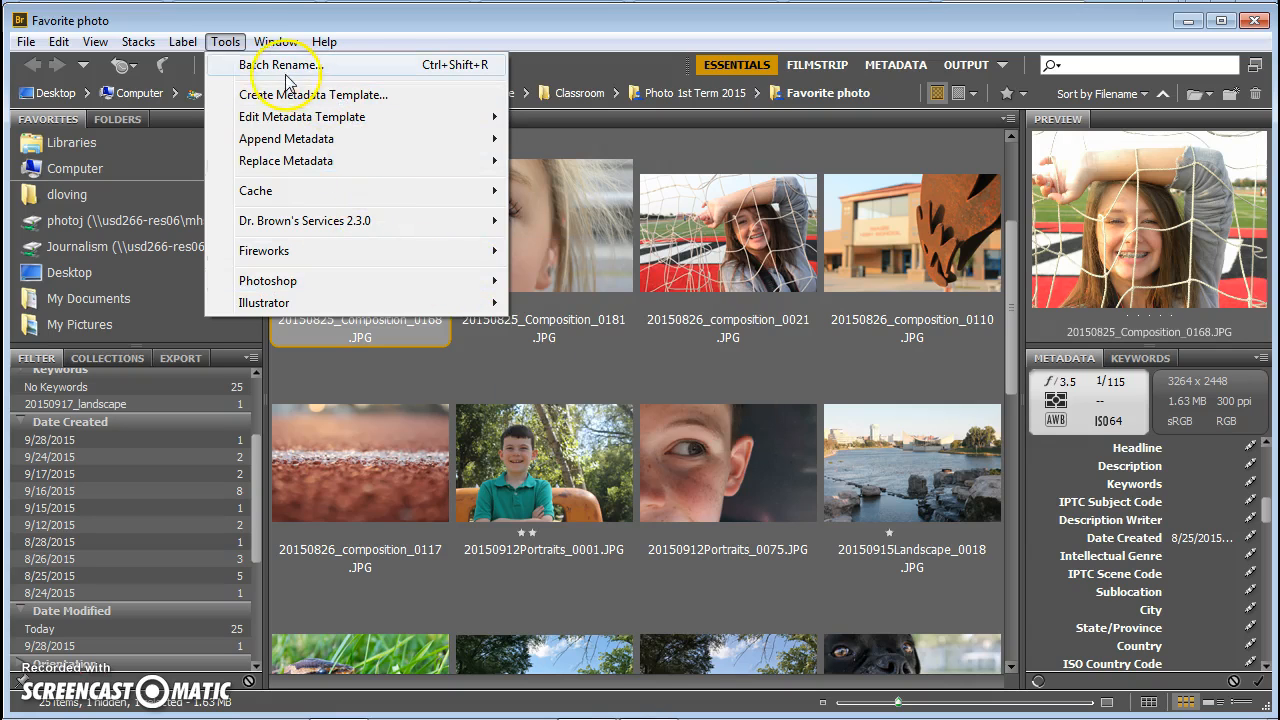
pyautogui.click(229, 44)
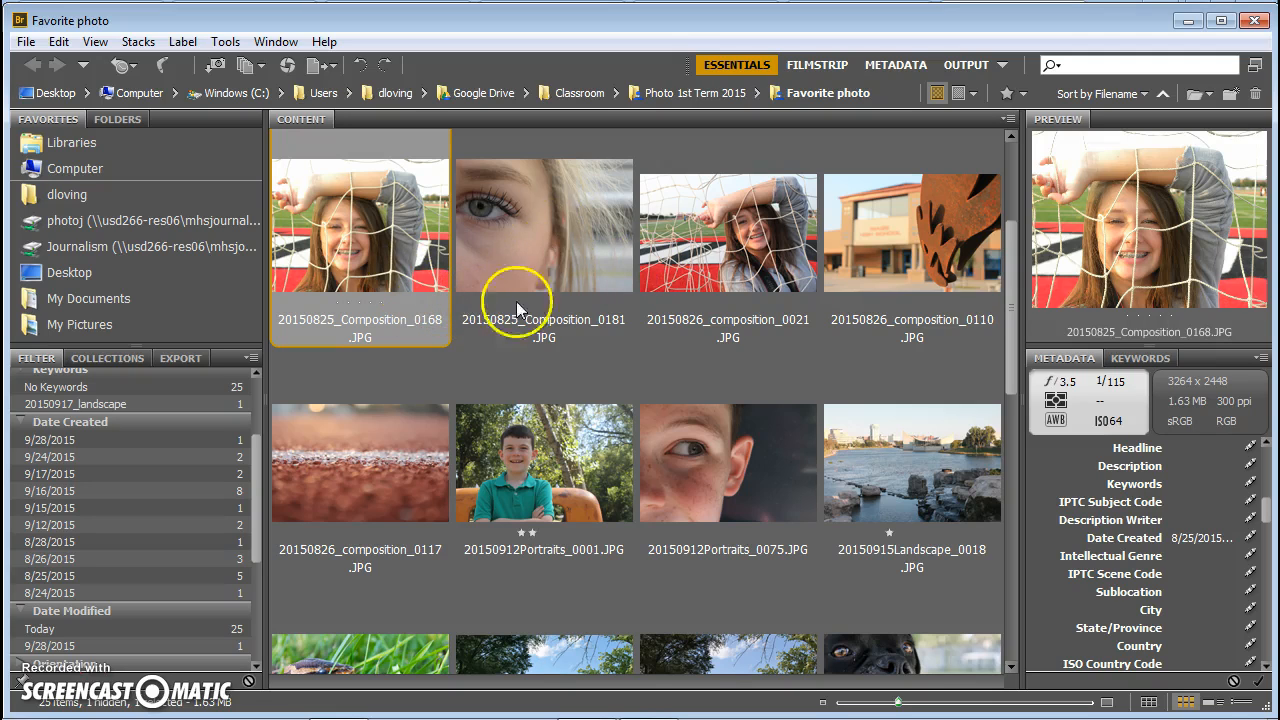
# Step: Select the photo 20150912Portraits_0001.JPG
pyautogui.click(524, 462)
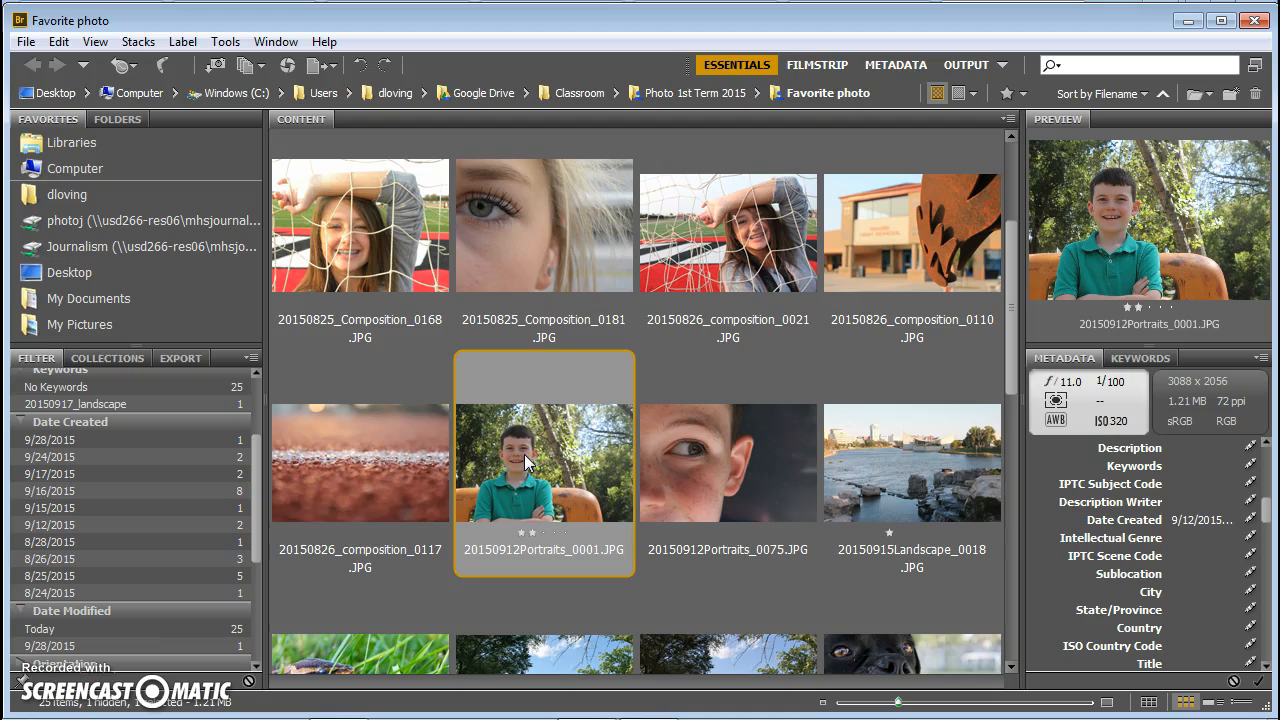